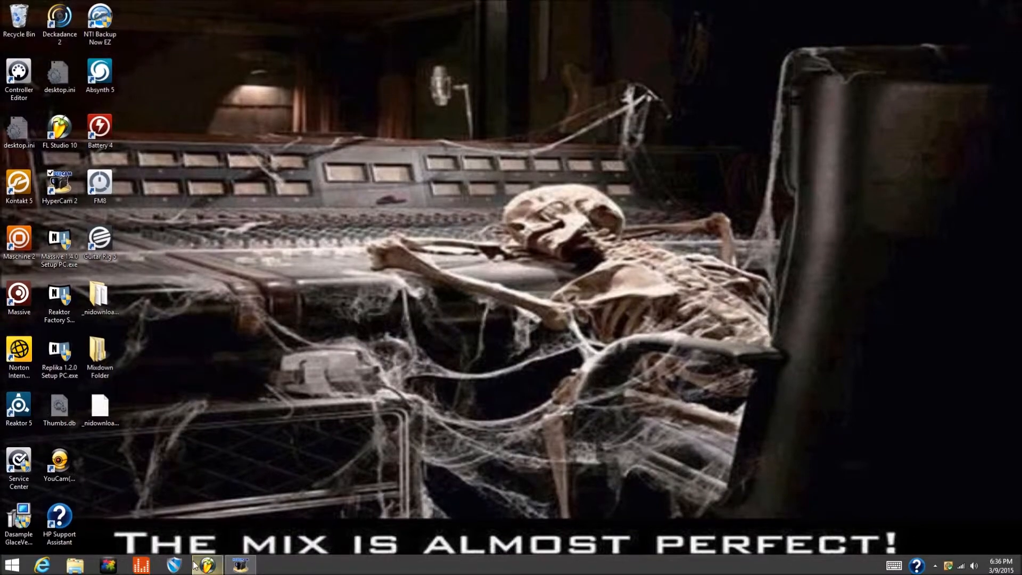
Switch to FL Studio and move the mixer window slightly aside
mouse_move(207, 564)
left_click(215, 519)
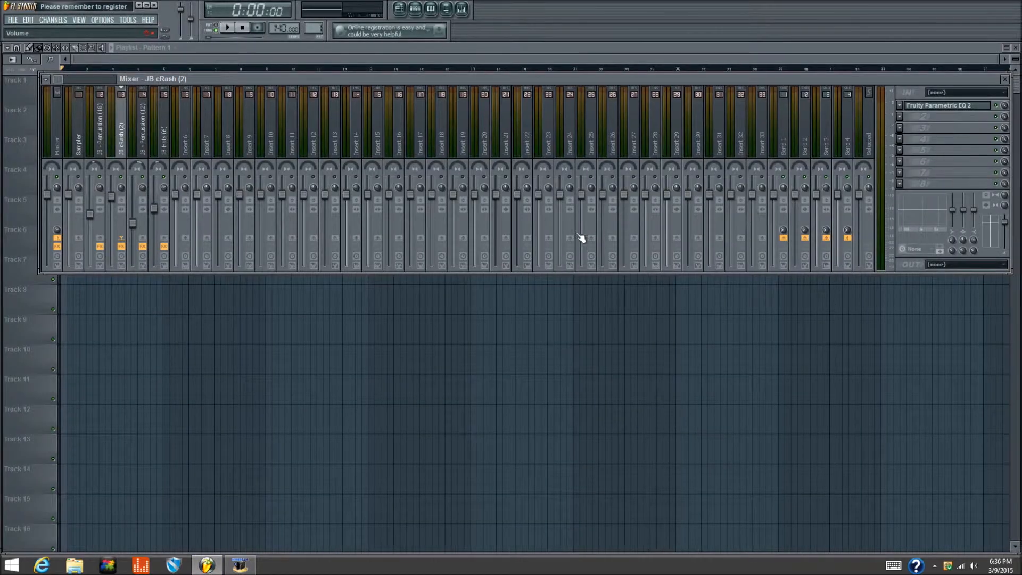
left_click_drag(408, 79, 474, 82)
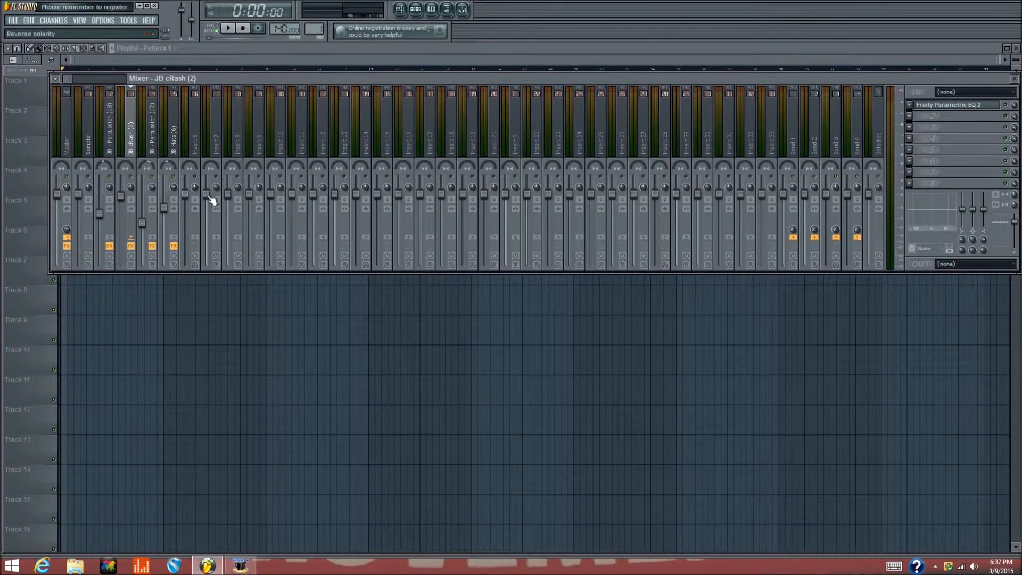
Review the effect slots of the JB - Percussion (18), JB cRash (2), JB - Percussion (12) and JB Hats (6) mixer tracks
left_click(109, 125)
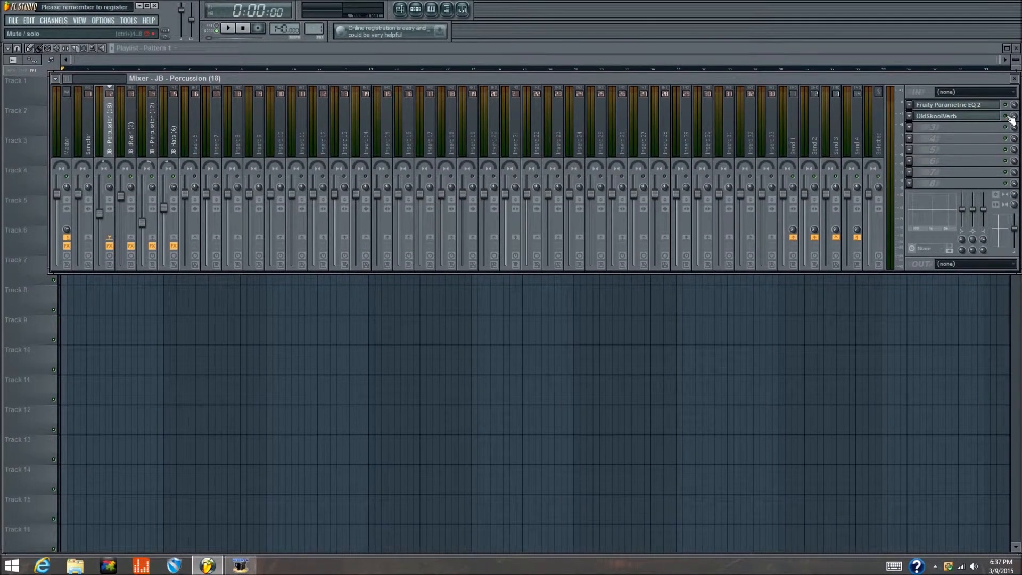
left_click(130, 141)
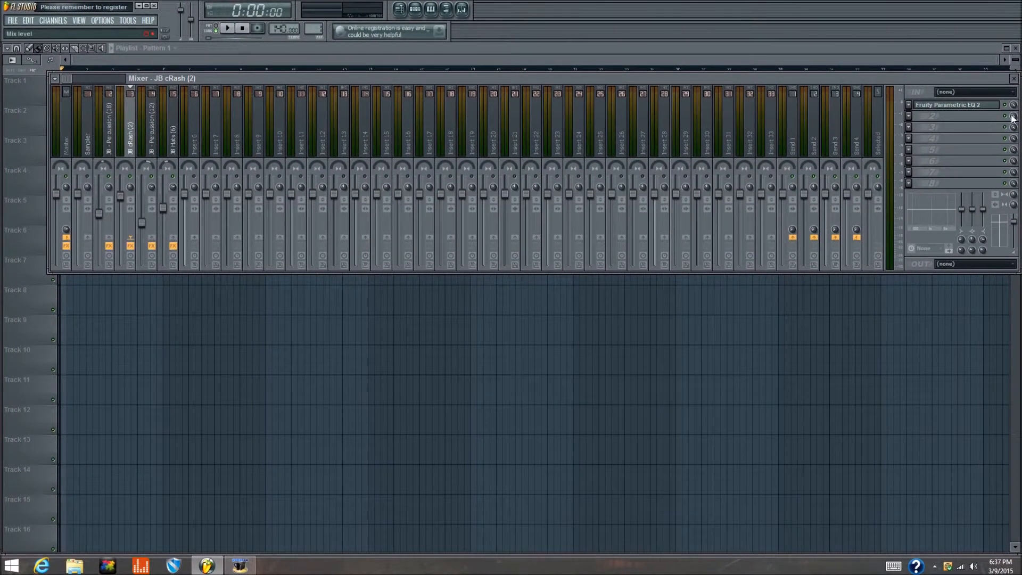
left_click(152, 136)
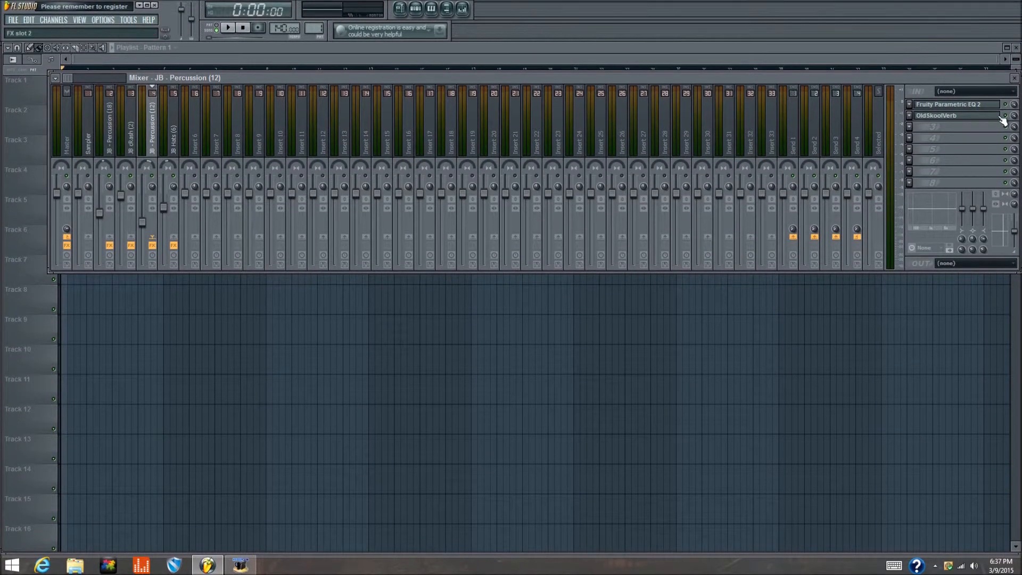
left_click(173, 139)
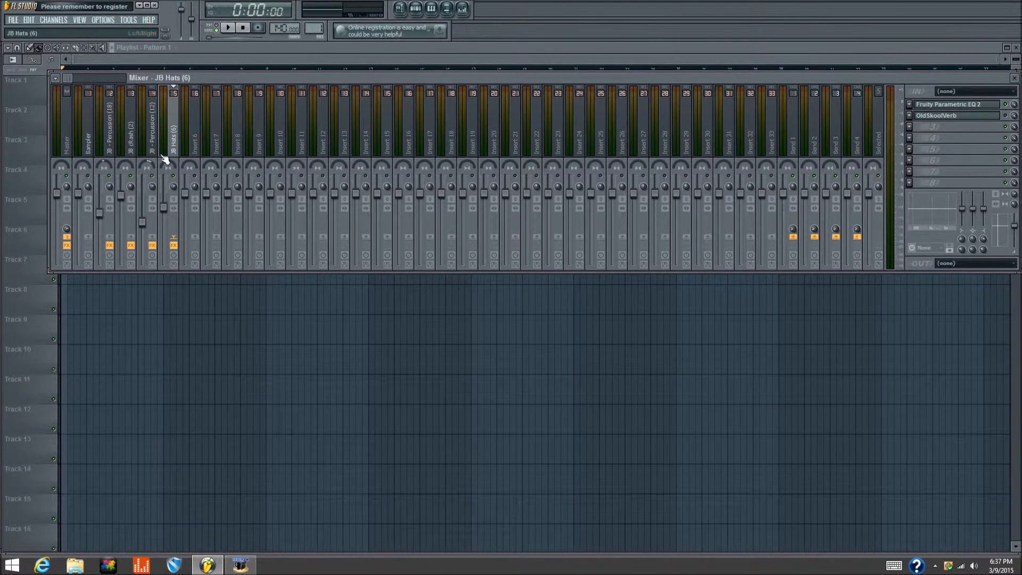
left_click(116, 133)
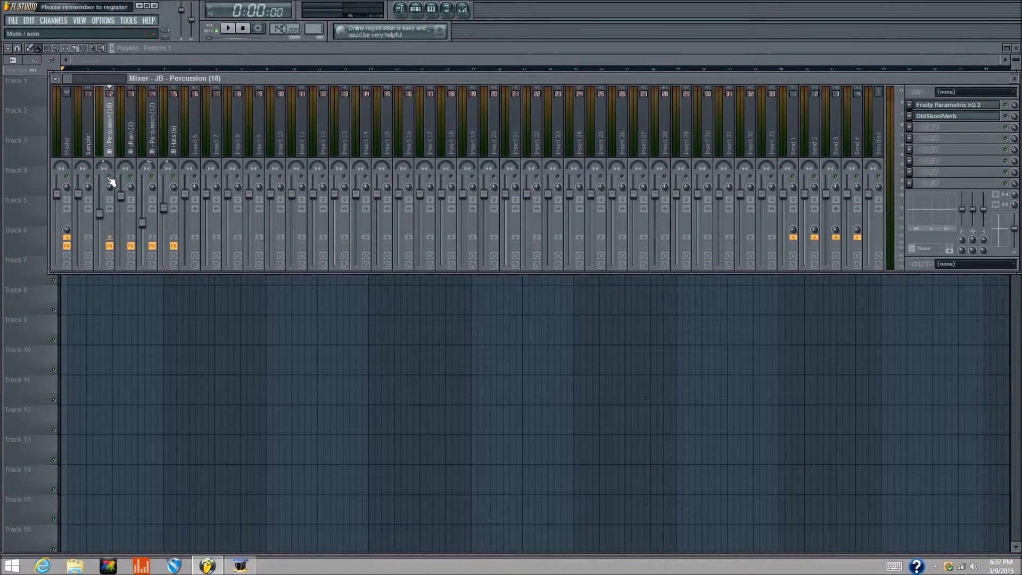
Slightly narrow the band 6 notch in the Fruity Parametric EQ 2 of JB - Percussion (18) and audition the pattern
left_click_drag(104, 166, 105, 161)
left_click(945, 105)
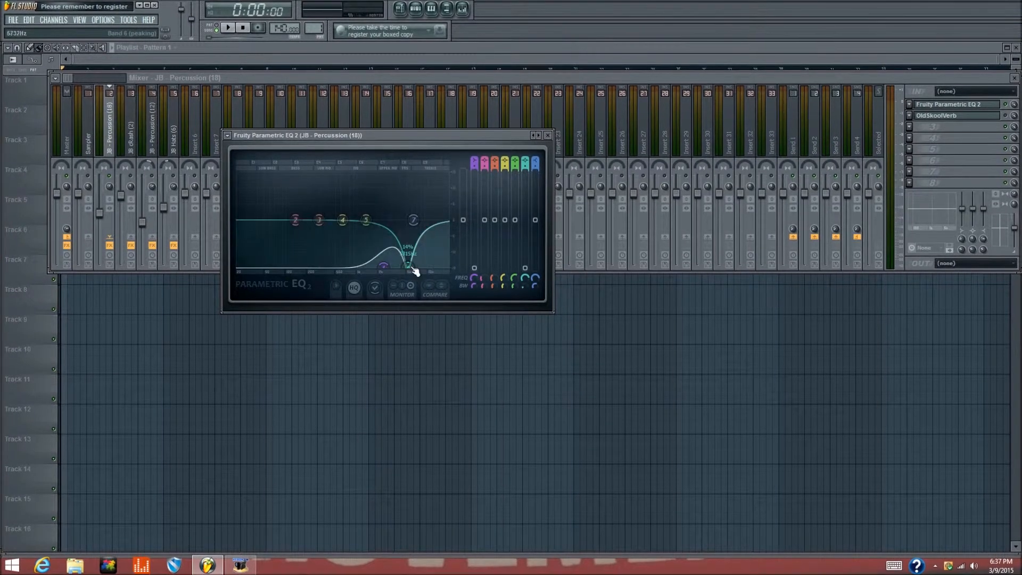
key("space")
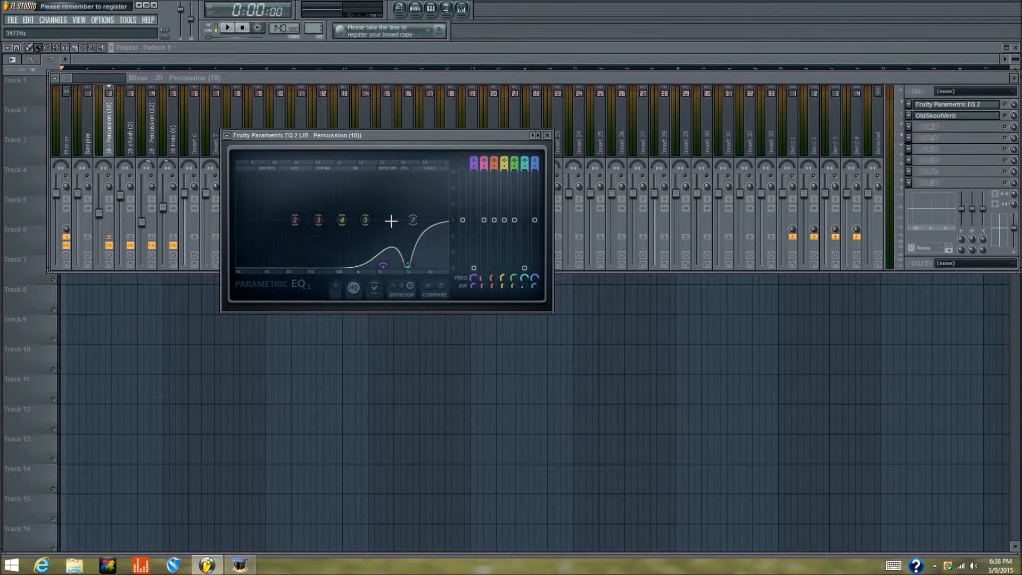
scroll(412, 263, "down", 3)
scroll(412, 264, "up", 2)
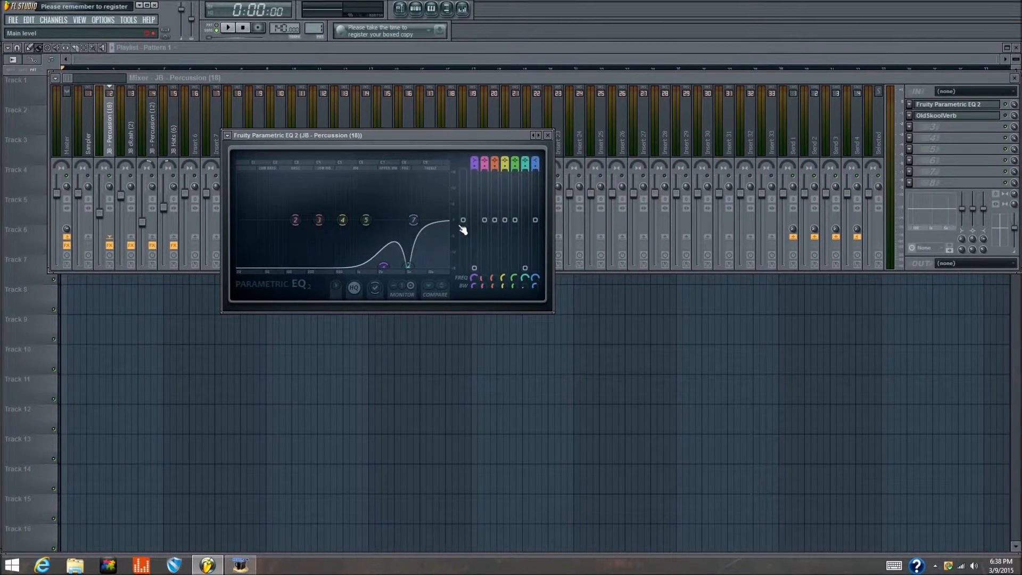
left_click(227, 28)
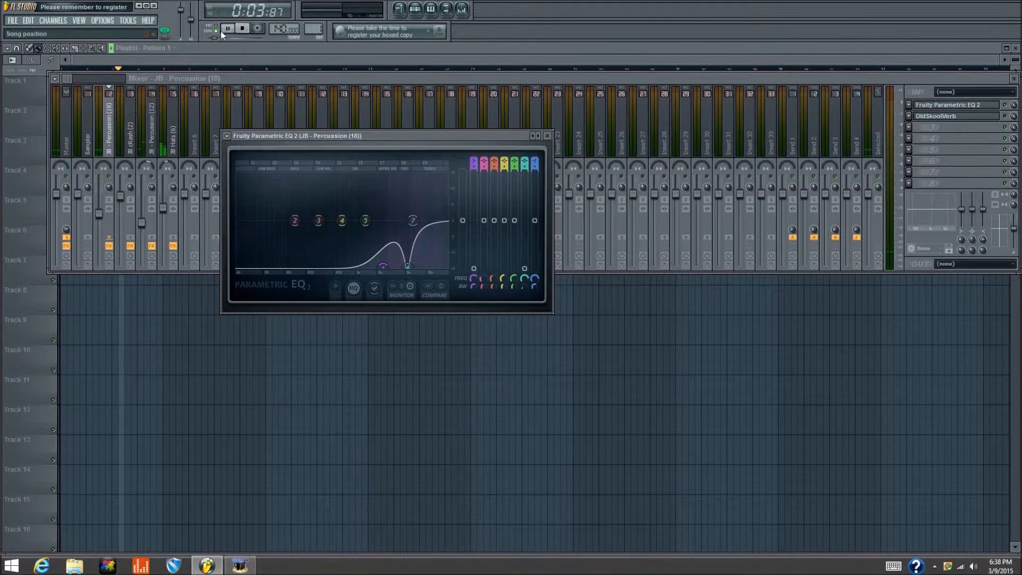
left_click(547, 136)
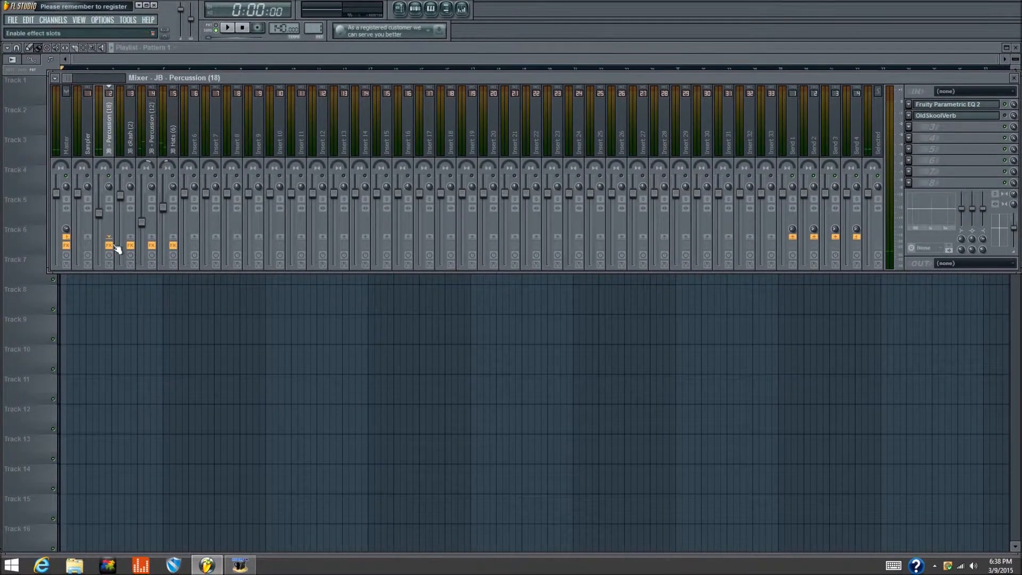
Compare the pattern's sound with the effects on JB - Percussion (18) bypassed and enabled
key("space")
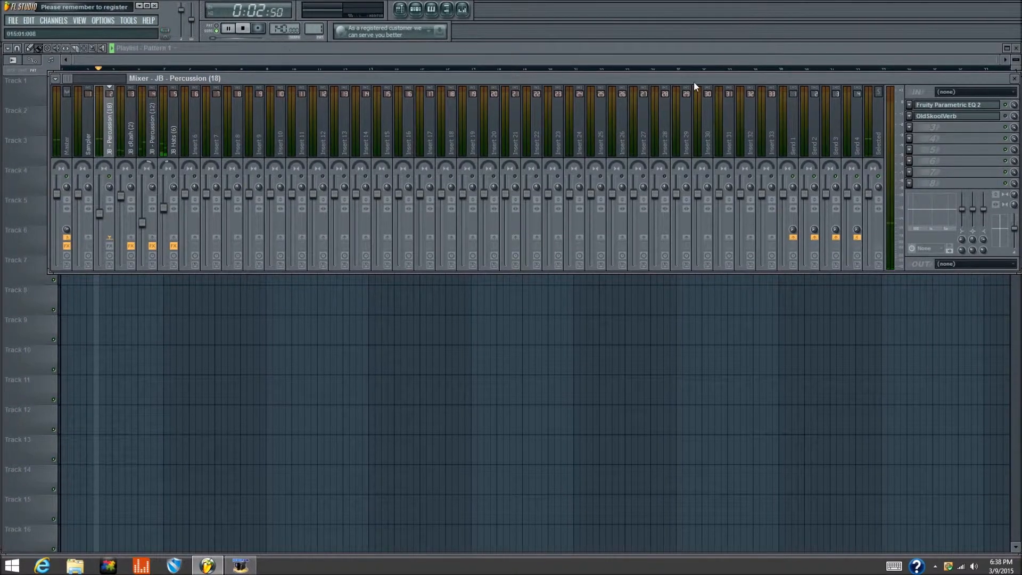
key("space")
key("space")
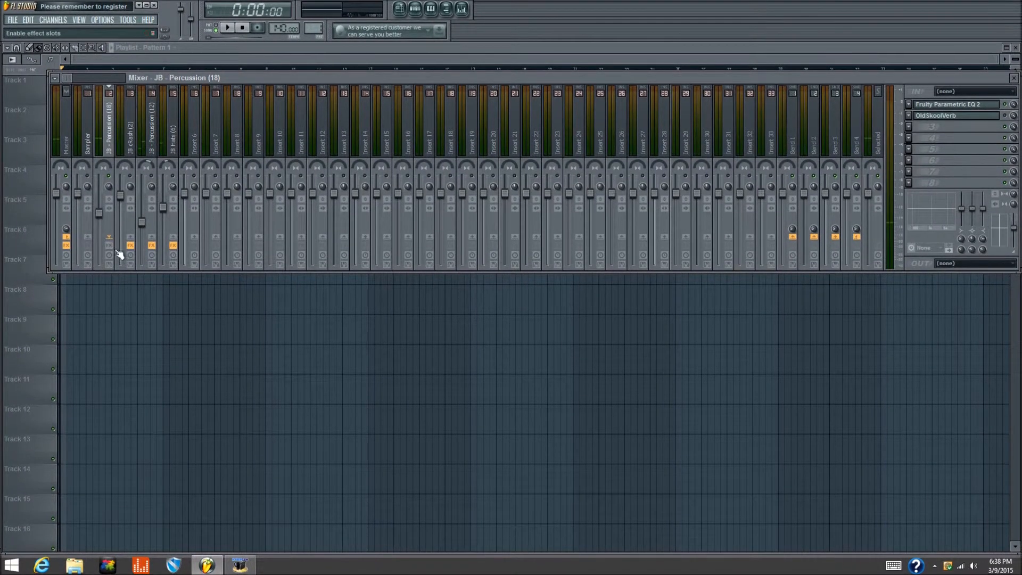
left_click(111, 247)
key("space")
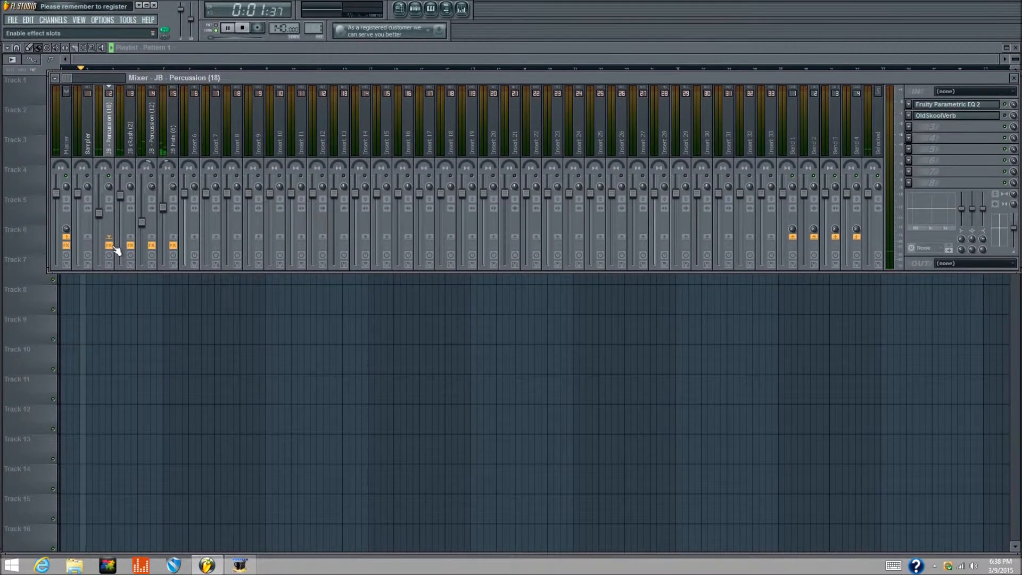
left_click(111, 246)
key("space")
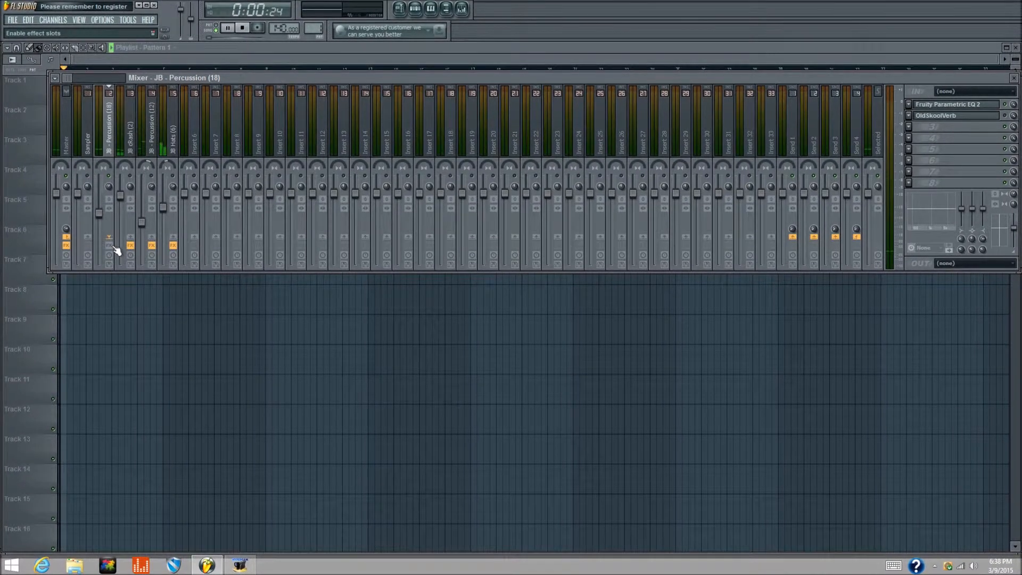
key("space")
left_click(112, 247)
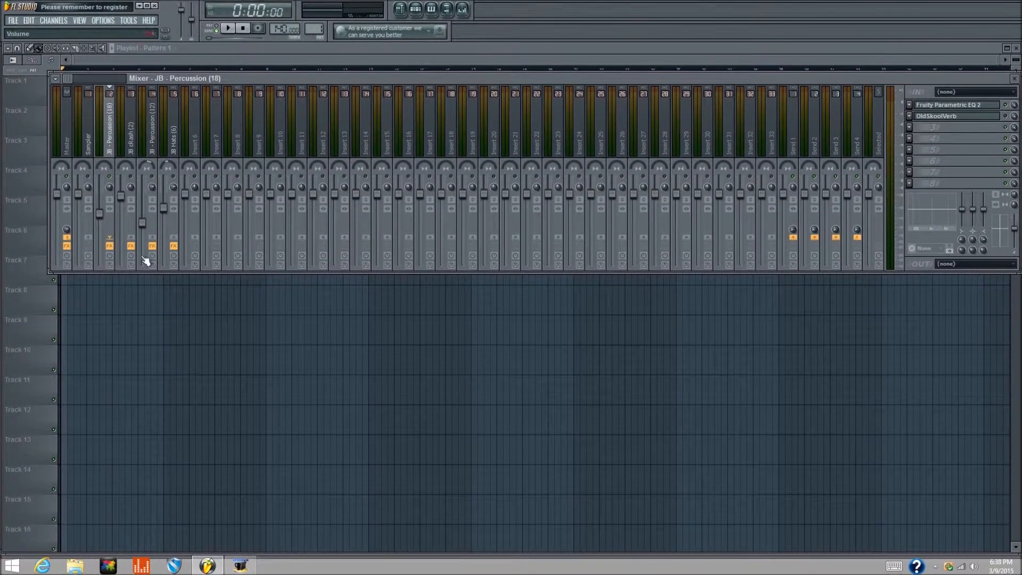
key("space")
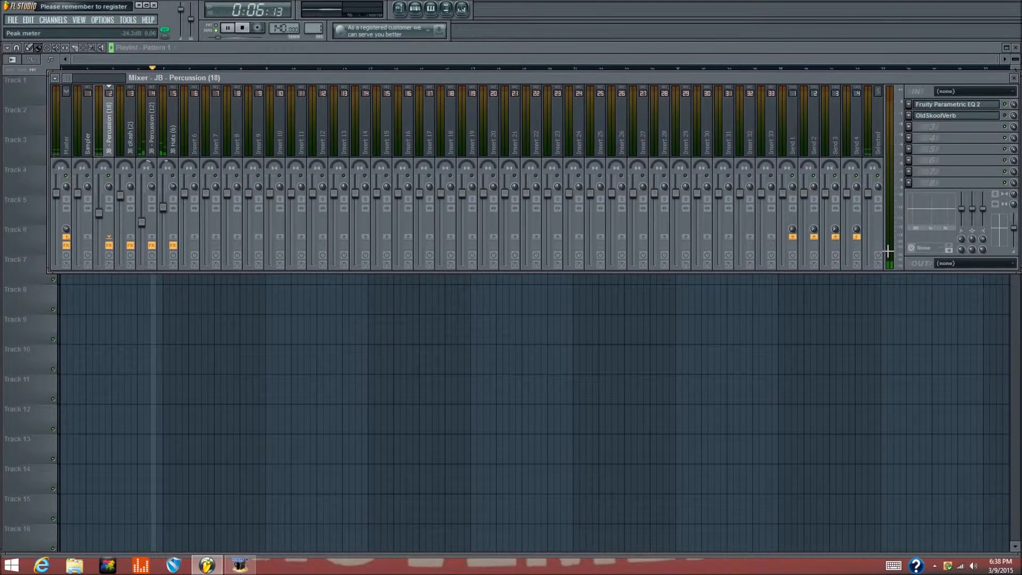
key("space")
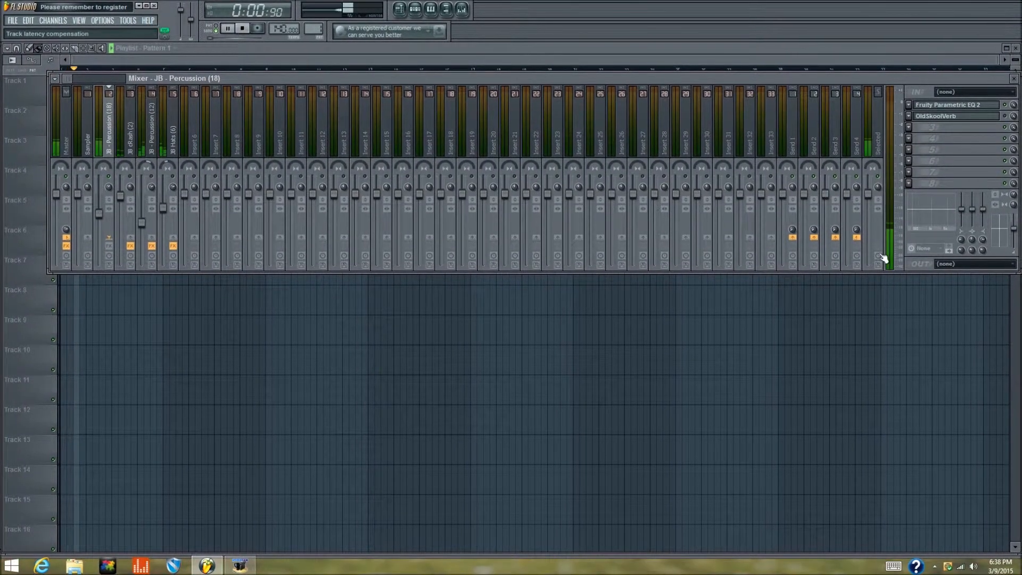
key("space")
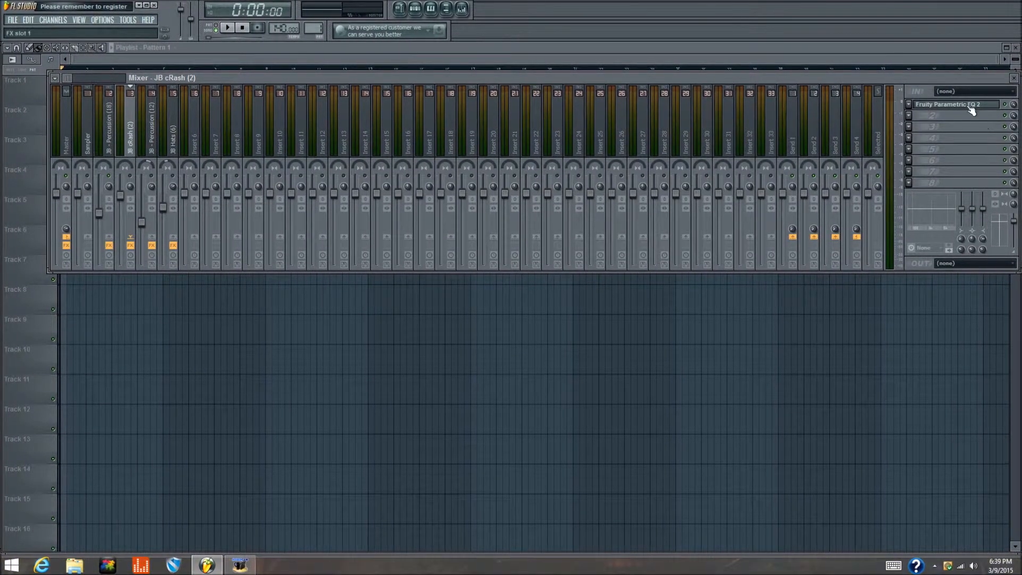
Try lowering band 6 to -18 dB in the Fruity Parametric EQ 2 of JB cRash (2)
left_click(961, 104)
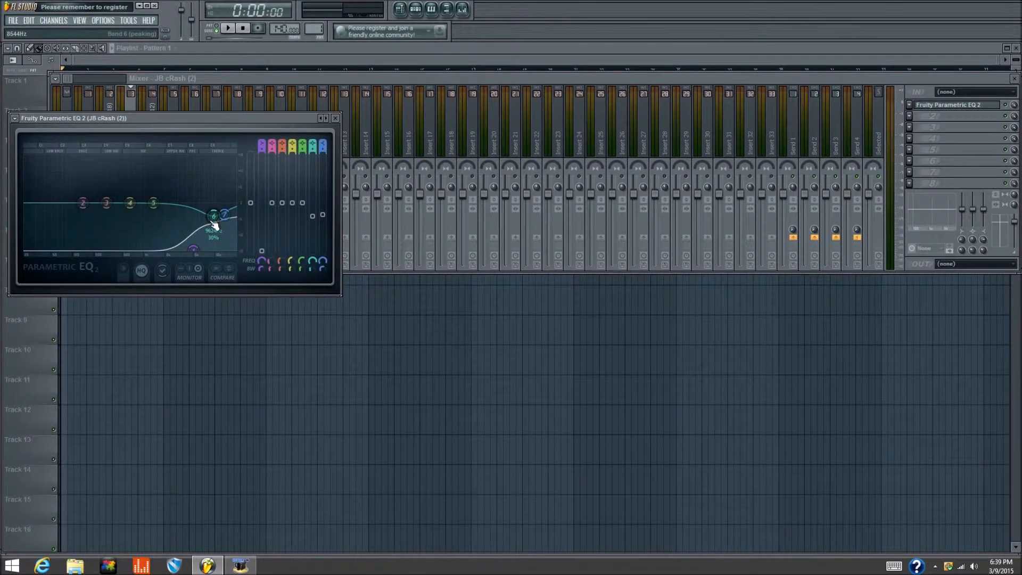
left_click_drag(213, 221, 209, 248)
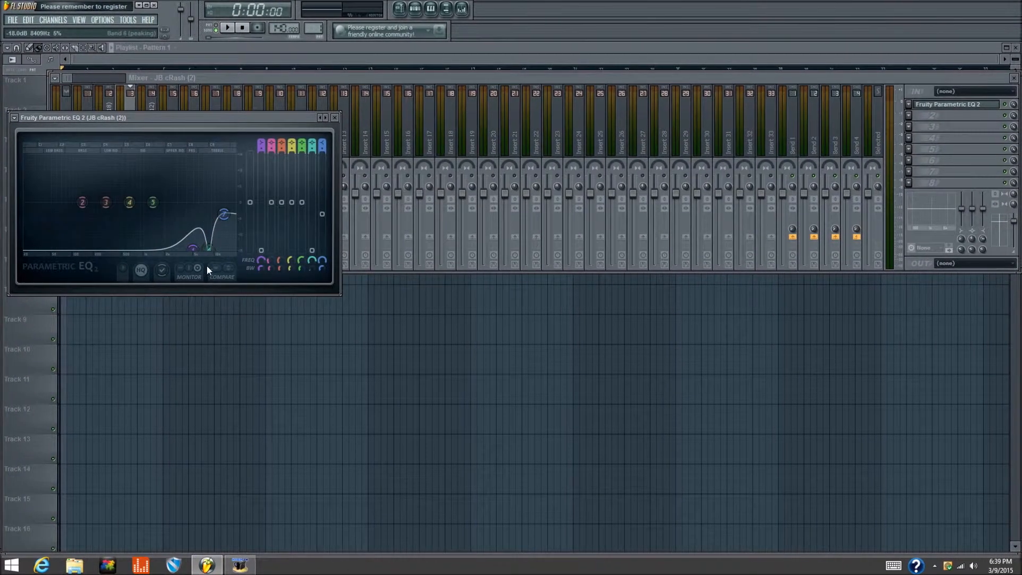
left_click_drag(213, 253, 215, 254)
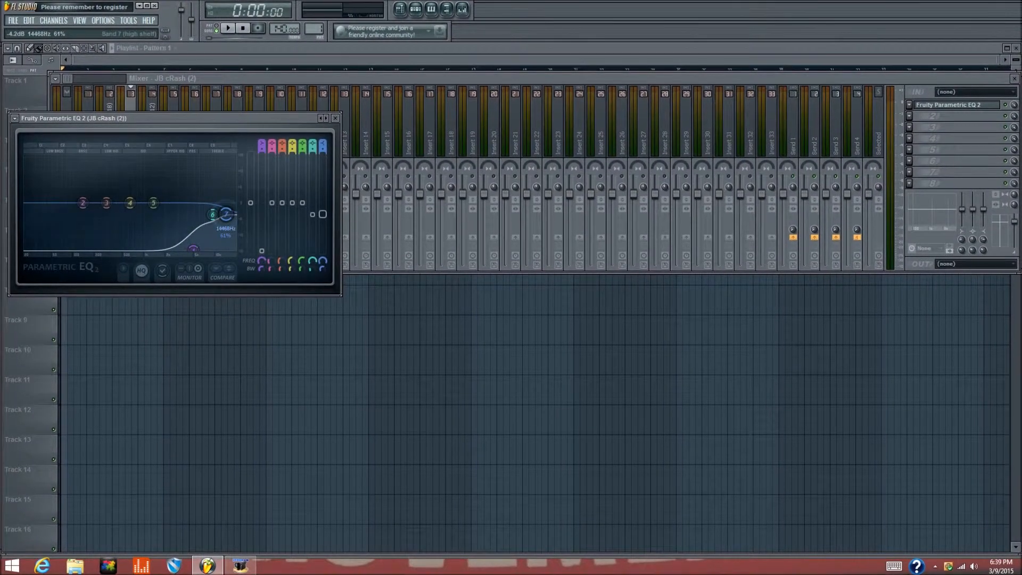
left_click(335, 118)
Play the pattern to listen to the JB cRash (2) track in the mix
key("space")
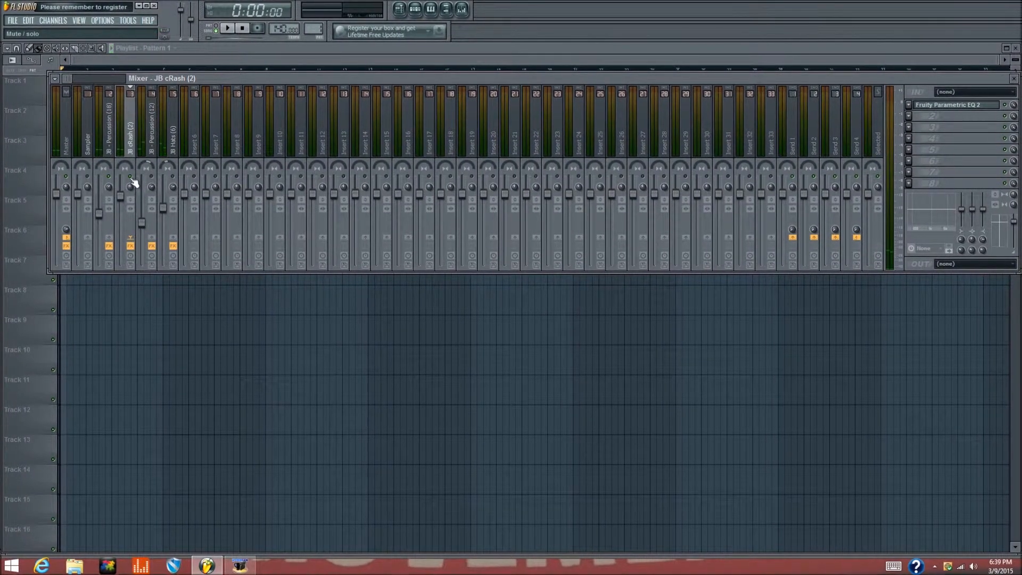
key("space")
key("space")
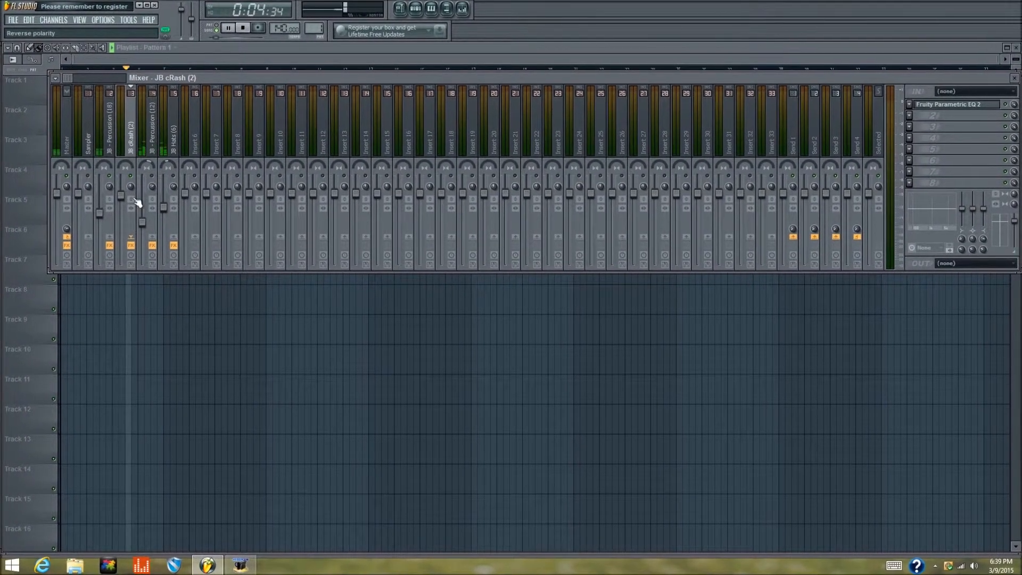
key("space")
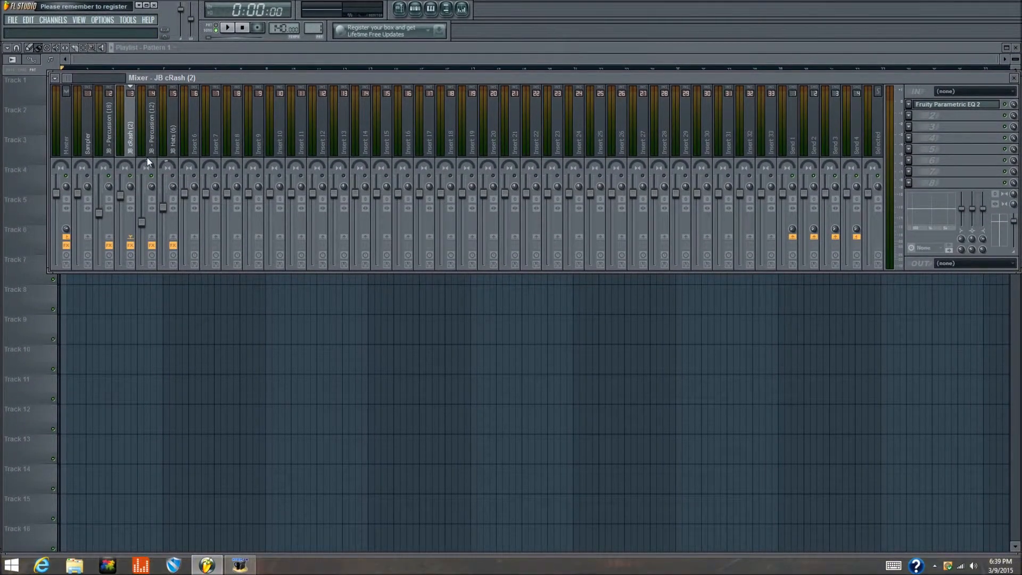
Compare the Fruity Parametric EQ 2 curves of JB - Percussion (12) and JB - Percussion (18)
left_click(147, 157)
left_click(952, 105)
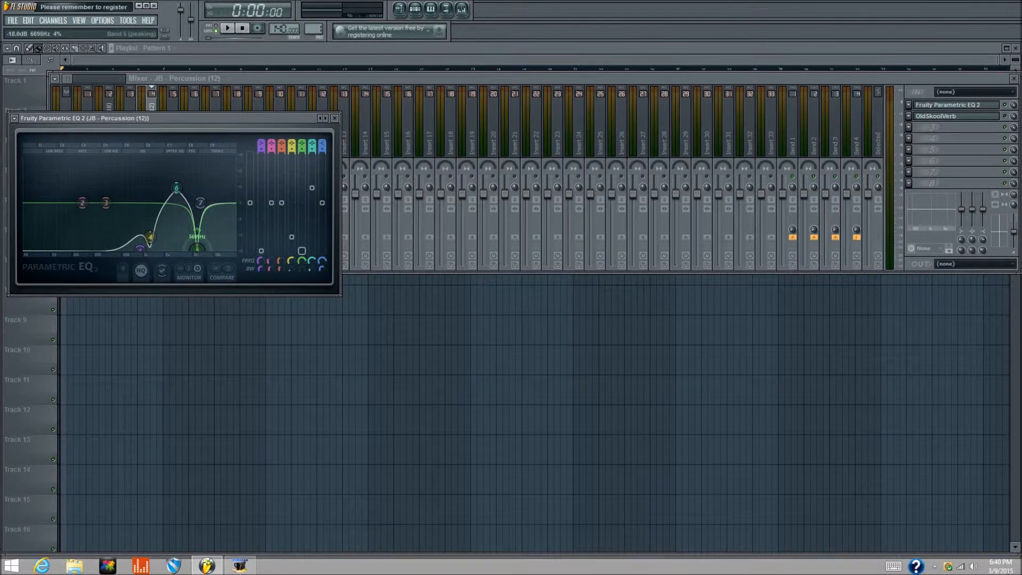
left_click(107, 104)
left_click(971, 109)
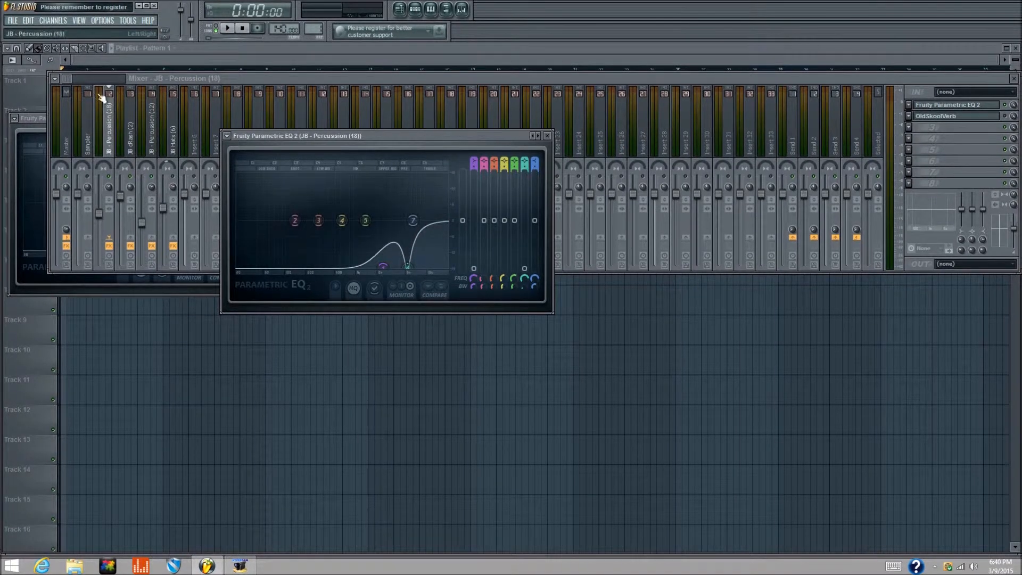
left_click(154, 126)
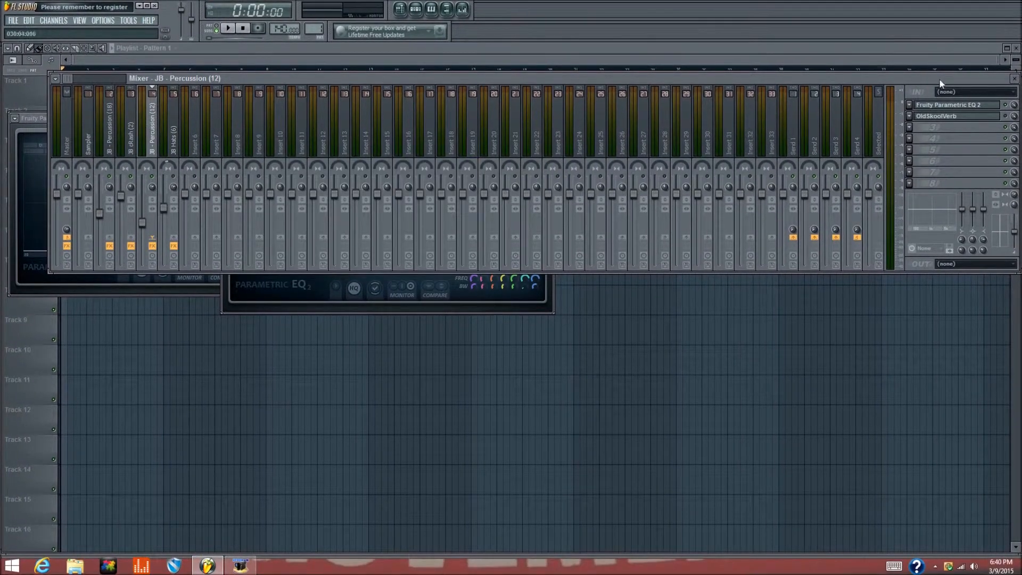
left_click(942, 105)
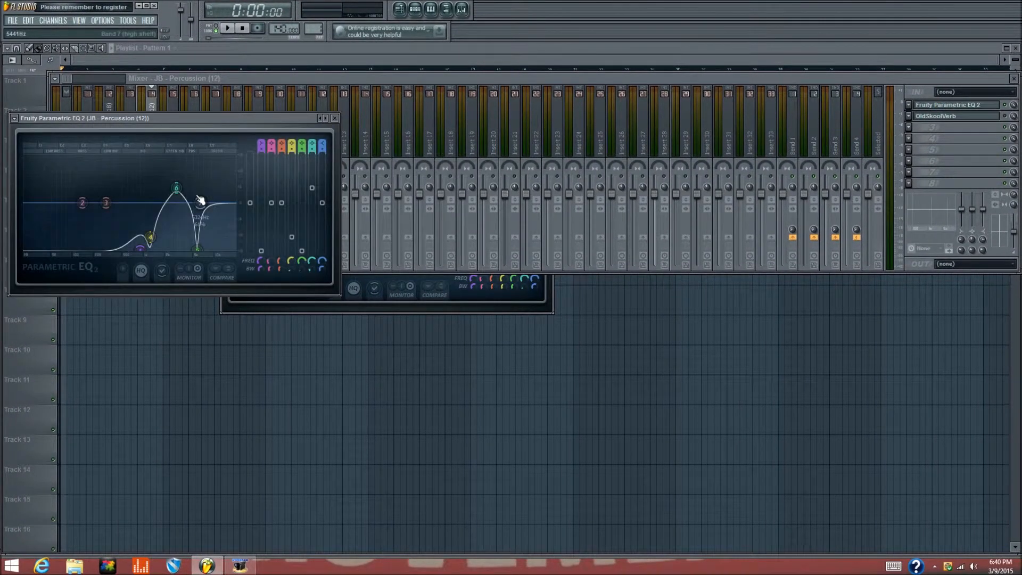
scroll(183, 193, "up", 3)
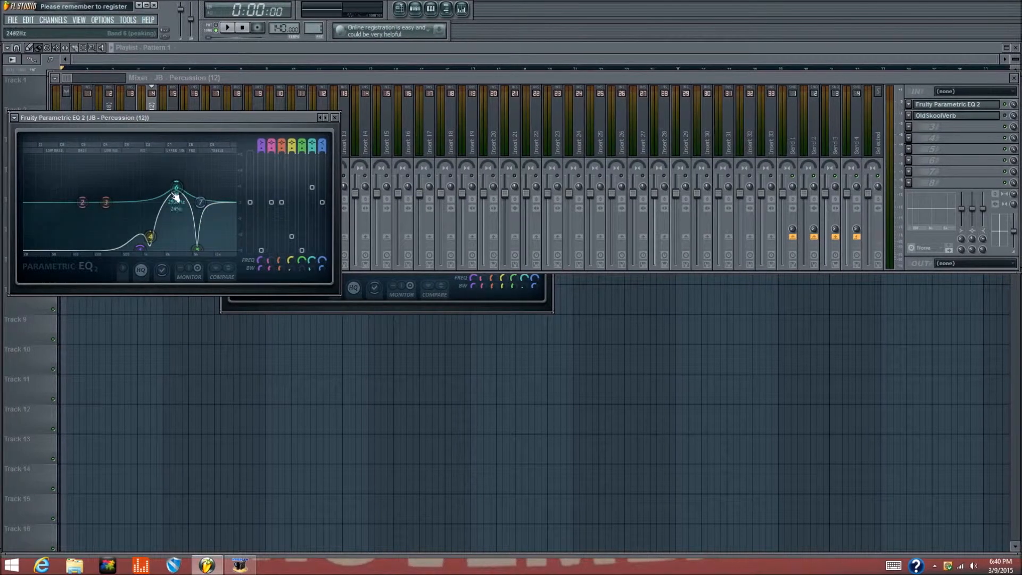
left_click(334, 118)
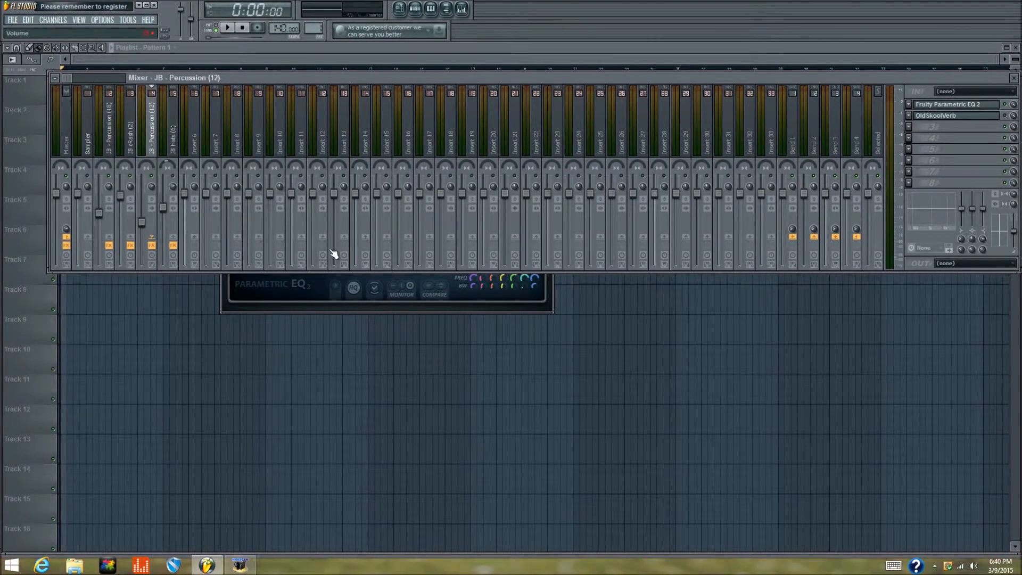
Play the pattern to listen to JB - Percussion (12) in the mix, and select the JB Hats (6) mixer track
key("space")
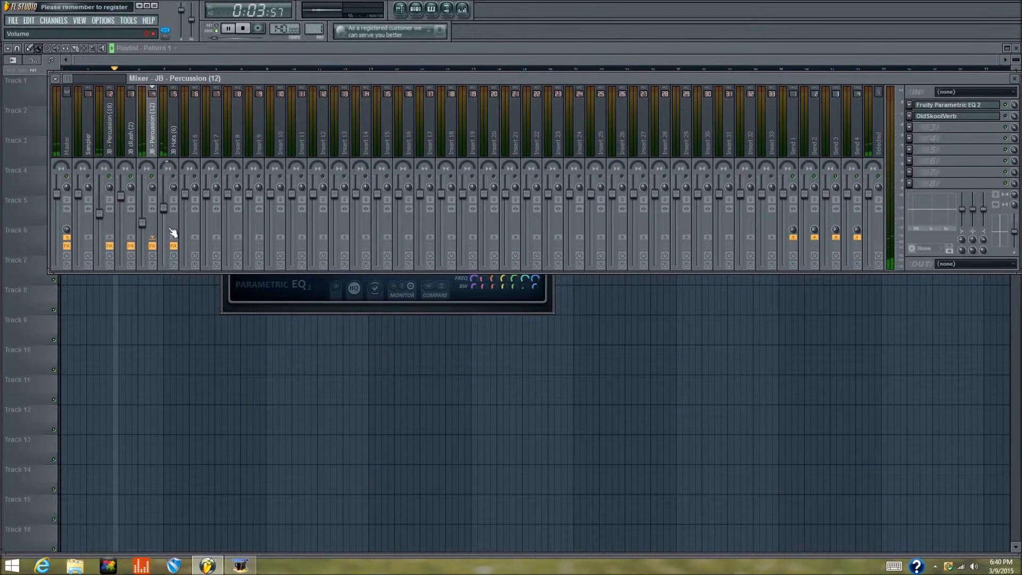
key("space")
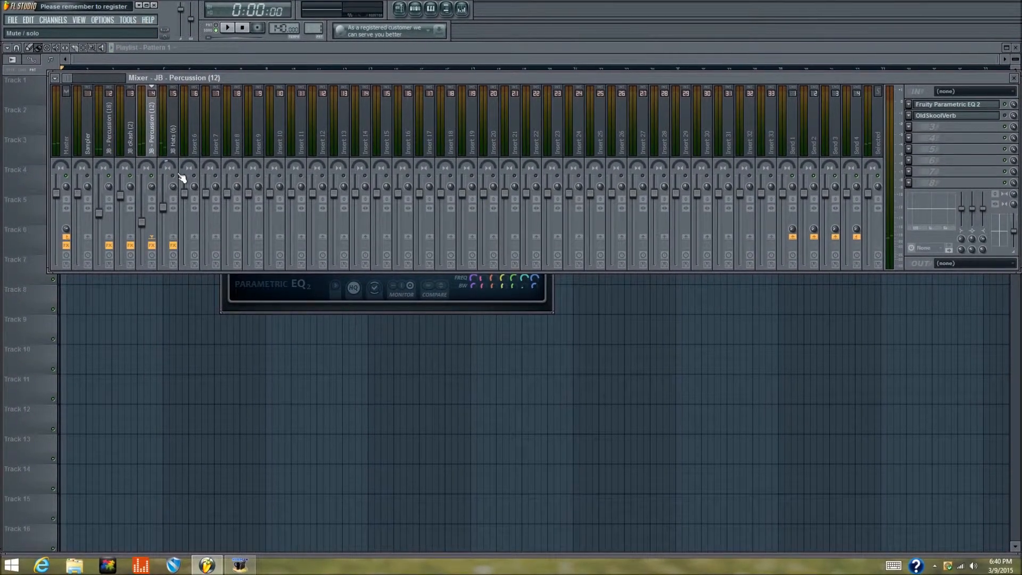
left_click(168, 160)
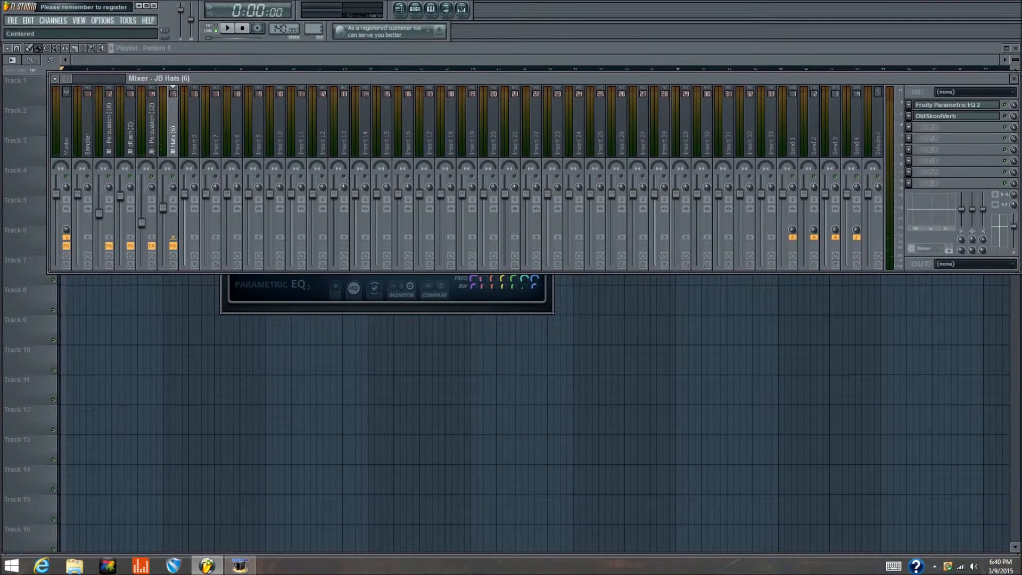
Examine the Fruity Parametric EQ 2 curve of JB Hats (6), and play the pattern to listen to the hats in the mix
left_click(953, 105)
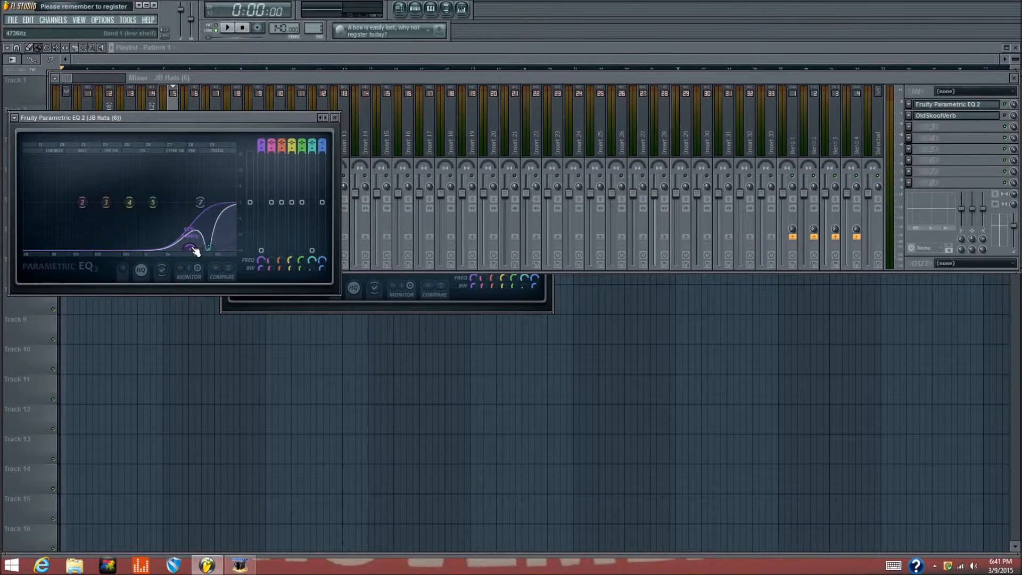
left_click_drag(196, 252, 190, 249)
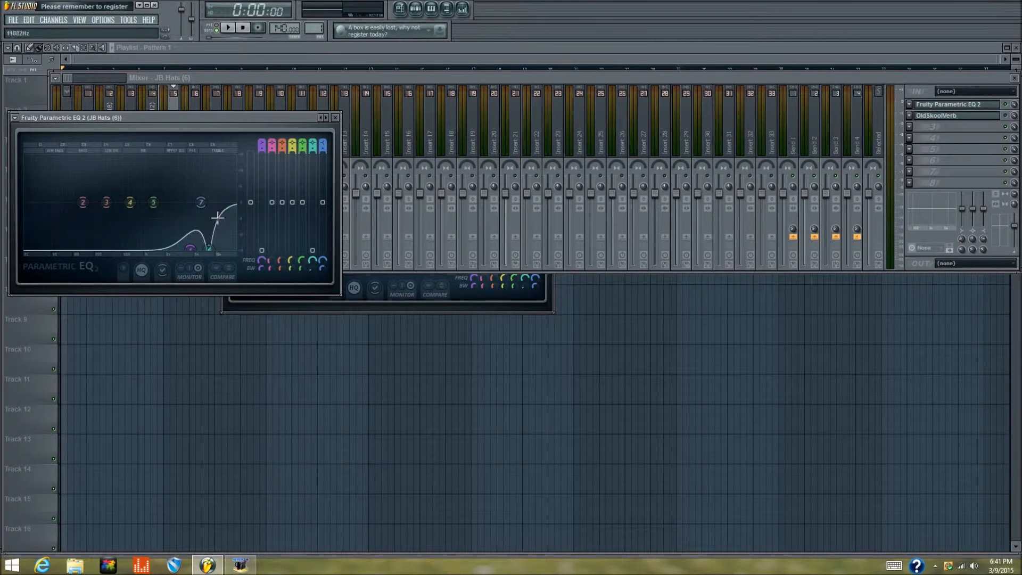
left_click(335, 118)
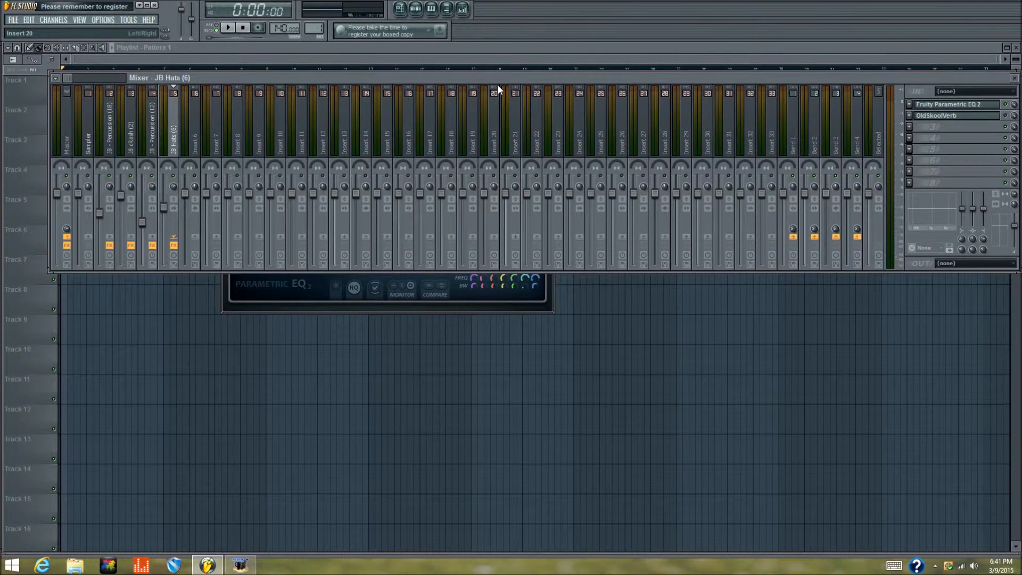
left_click(229, 29)
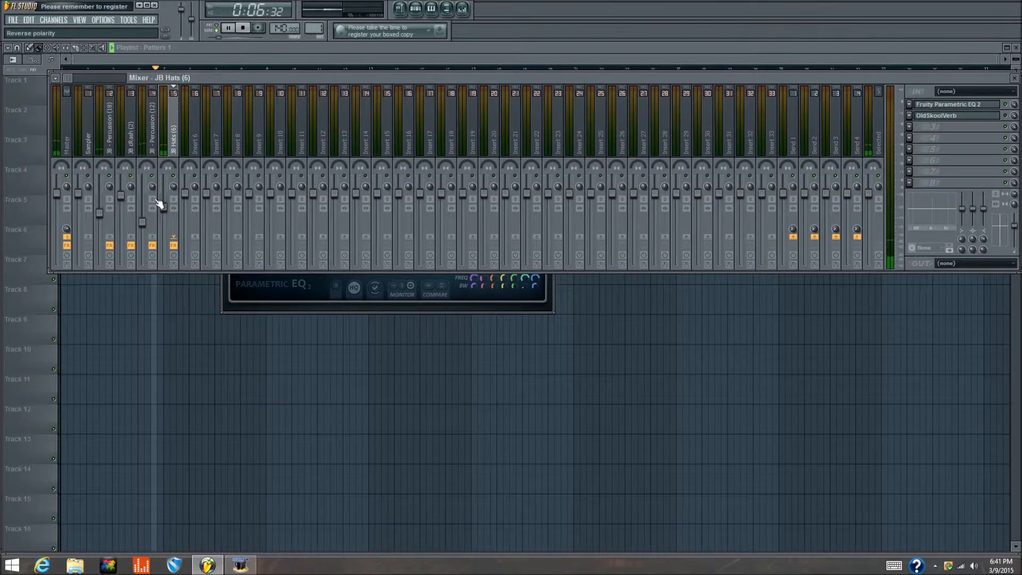
key("space")
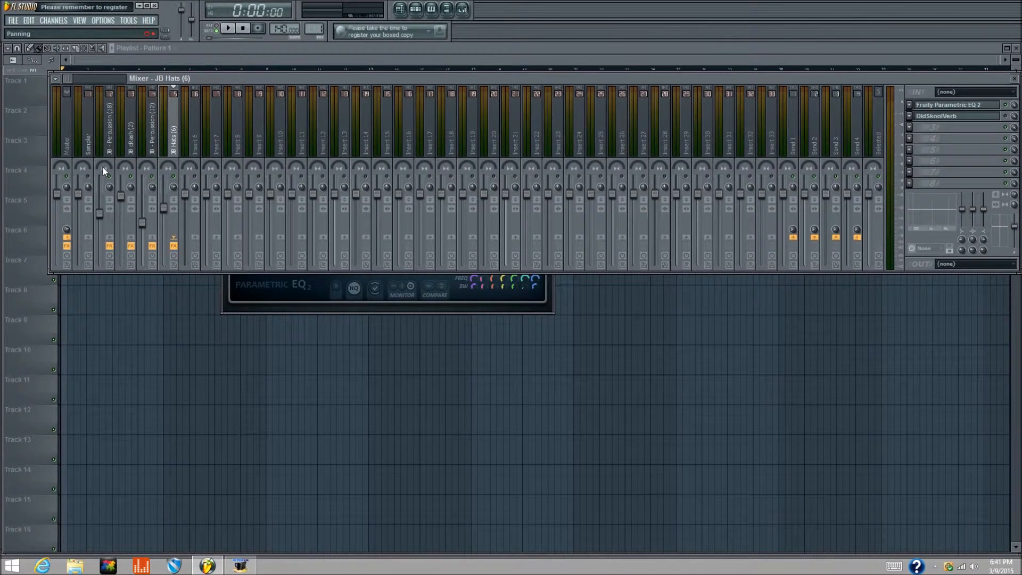
Move band 5 to a slightly higher frequency in the Fruity Parametric EQ 2 of JB cRash (2), and close the EQ
left_click(113, 134)
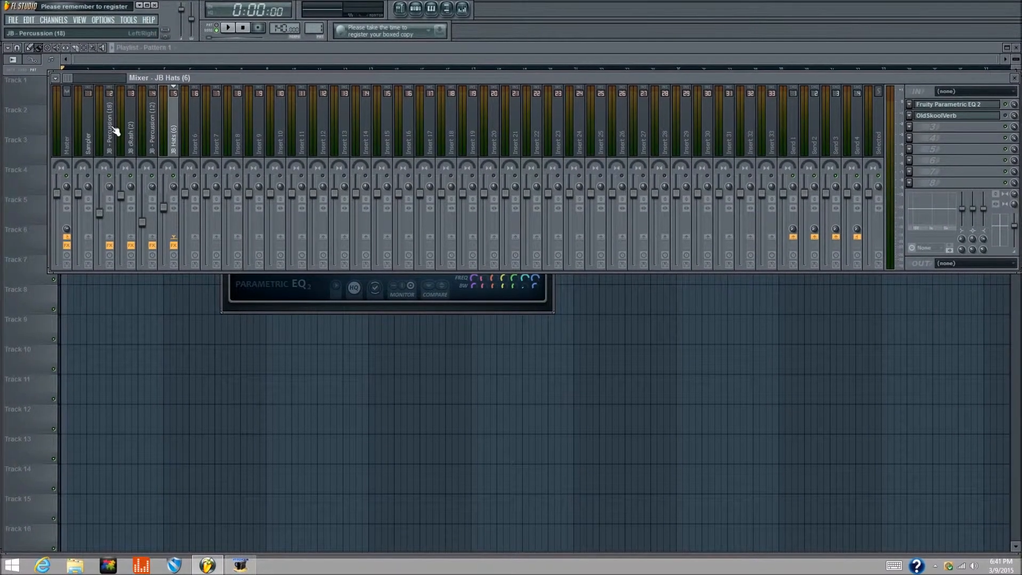
left_click(133, 146)
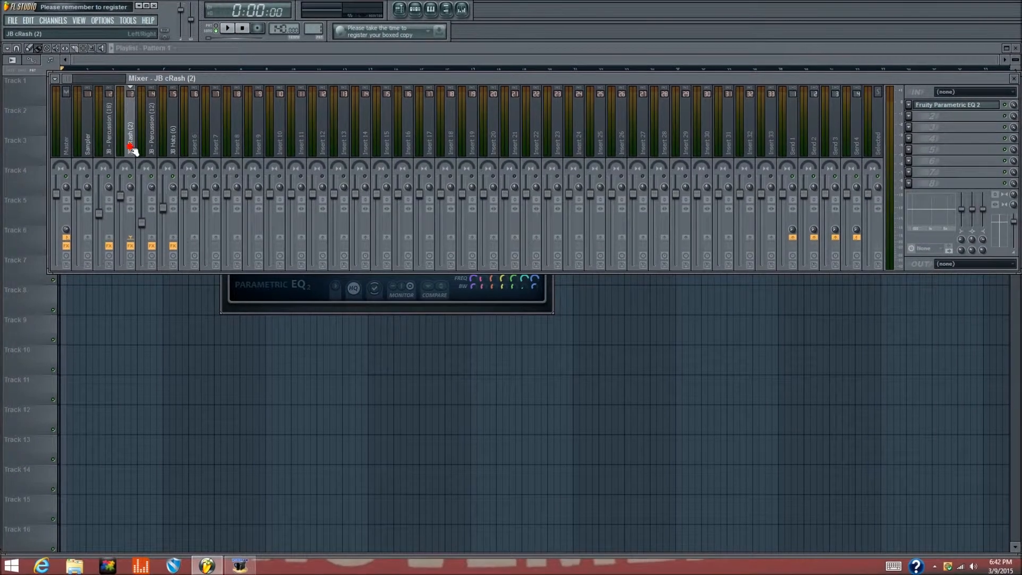
left_click(964, 105)
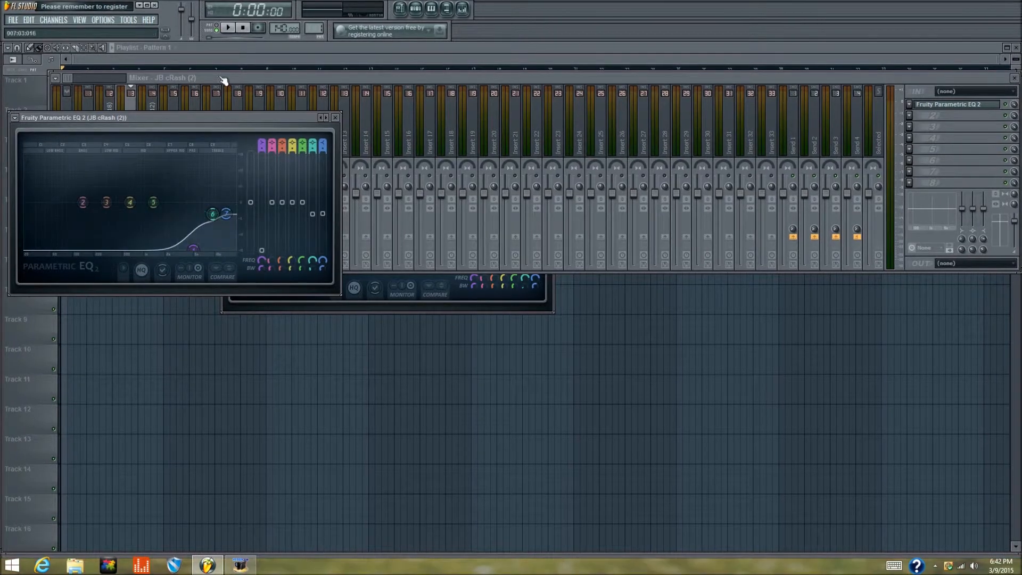
left_click(228, 29)
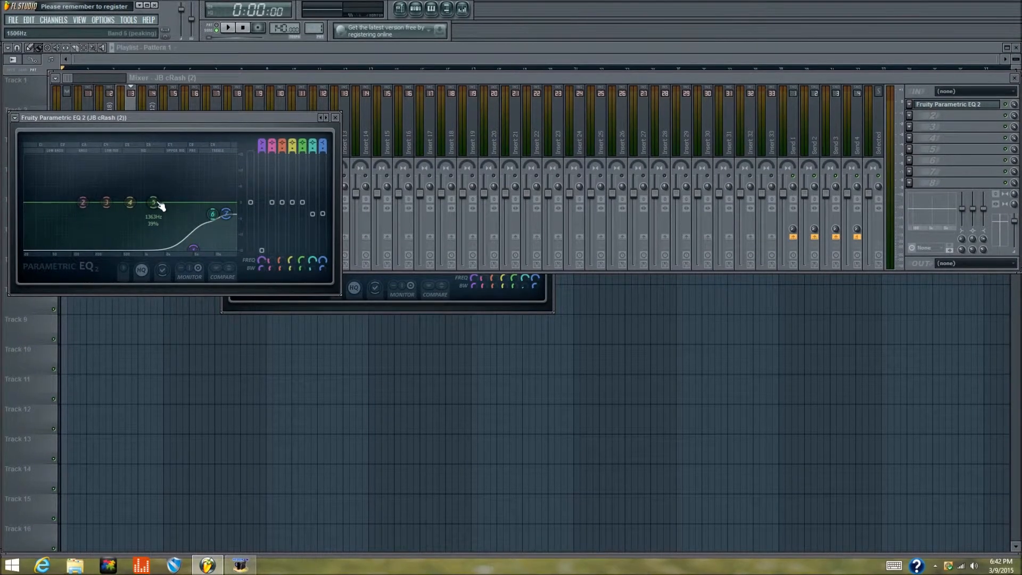
left_click_drag(196, 176, 162, 202)
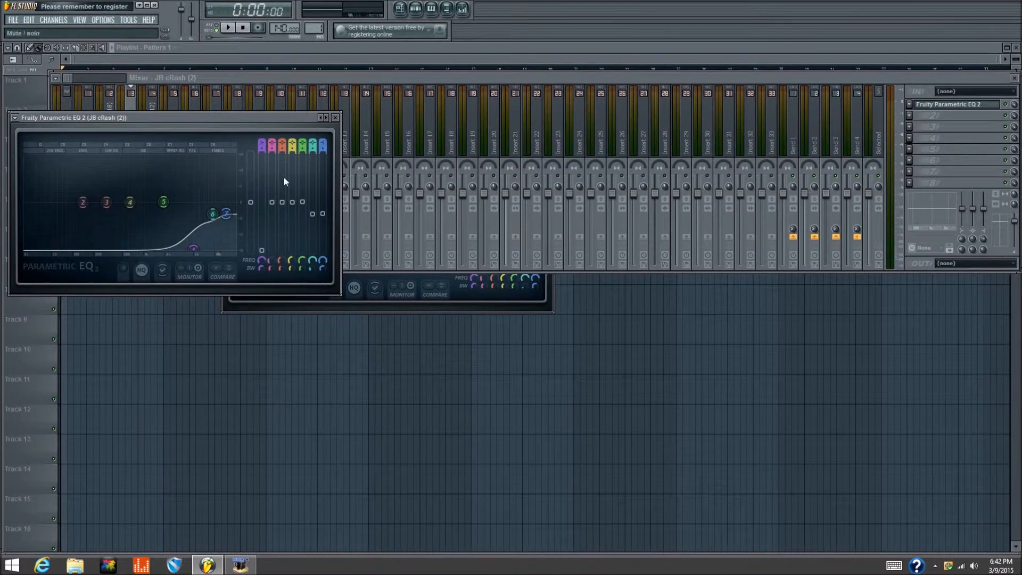
left_click(334, 118)
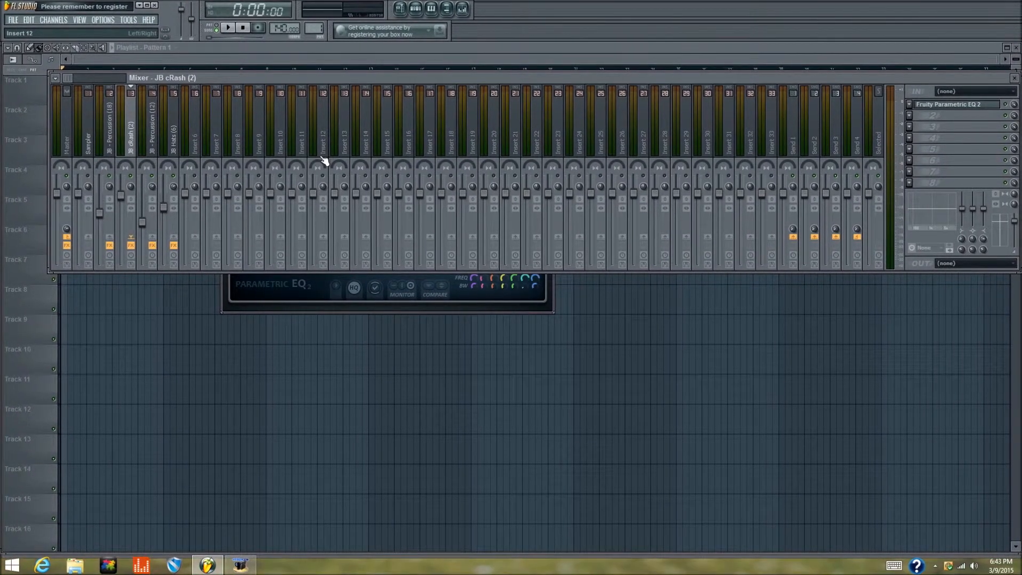
Play the pattern with effects, and compare it with the effect slots of the percussion, crash and hat tracks disabled
left_click(229, 28)
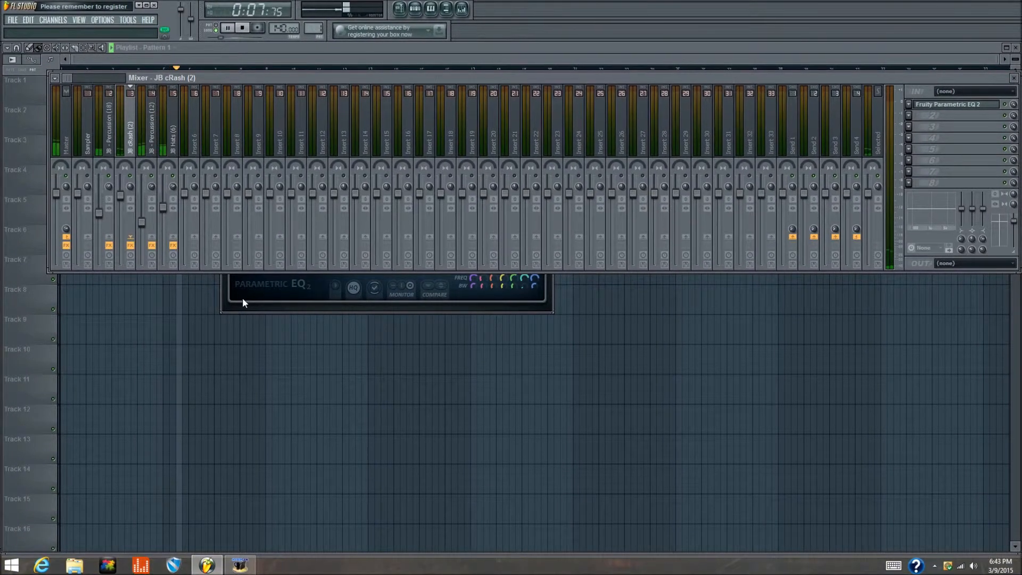
key("space")
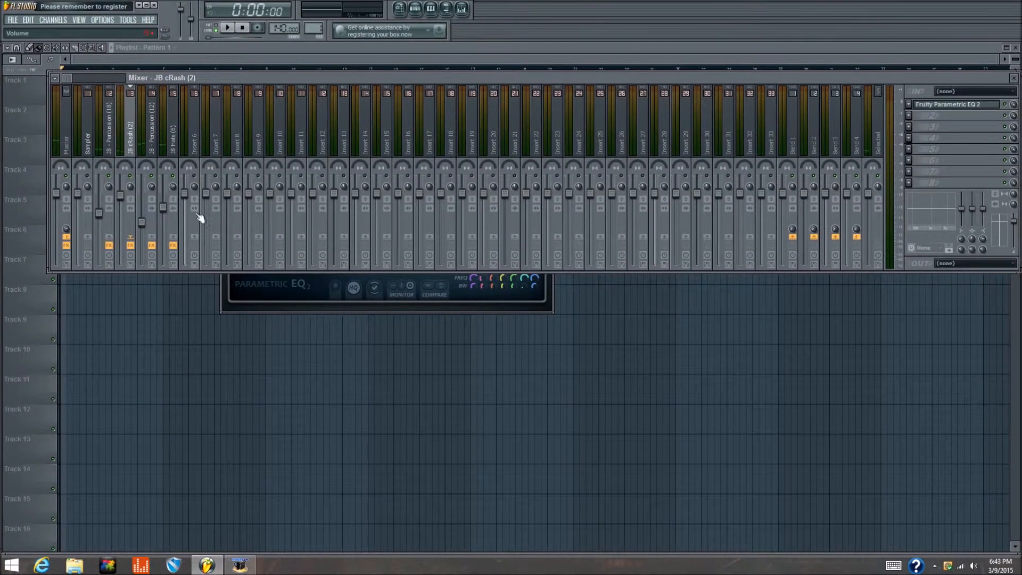
left_click(112, 246)
left_click(131, 247)
left_click(156, 245)
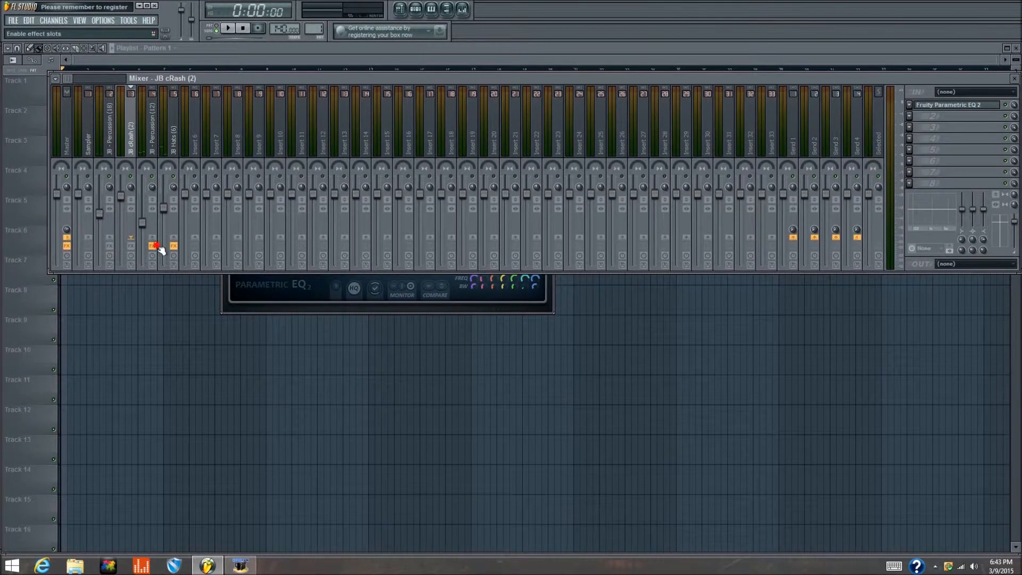
key("space")
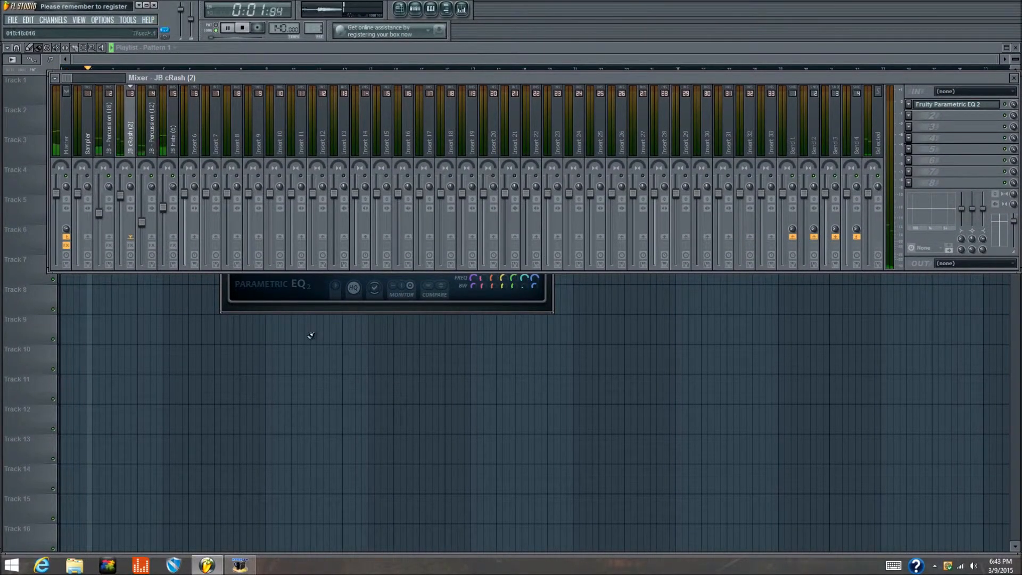
key("space")
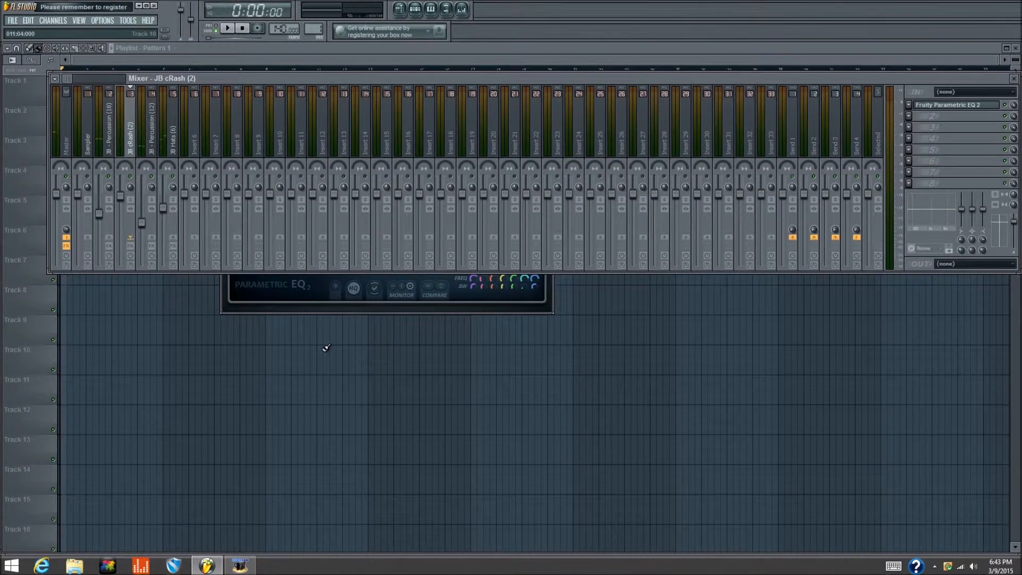
Re-enable the effect slots of the four drum tracks and play the pattern to hear the processed mix
left_click(110, 245)
left_click(152, 245)
left_click(174, 245)
key("space")
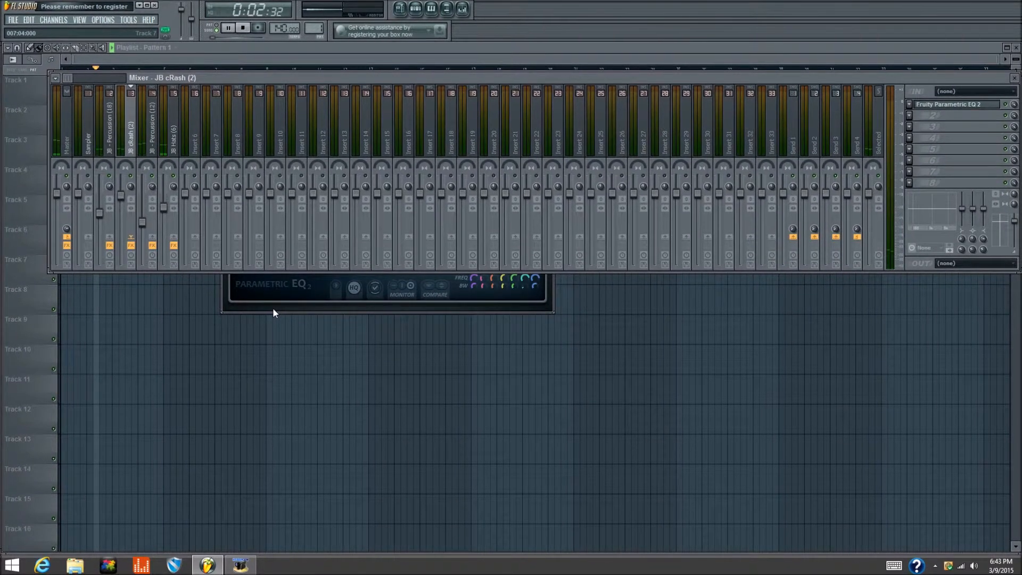
key("space")
Listen to the pattern once more with the four drum tracks' effect slots disabled, and switch the effects back on
left_click(150, 246)
left_click(173, 246)
key("space")
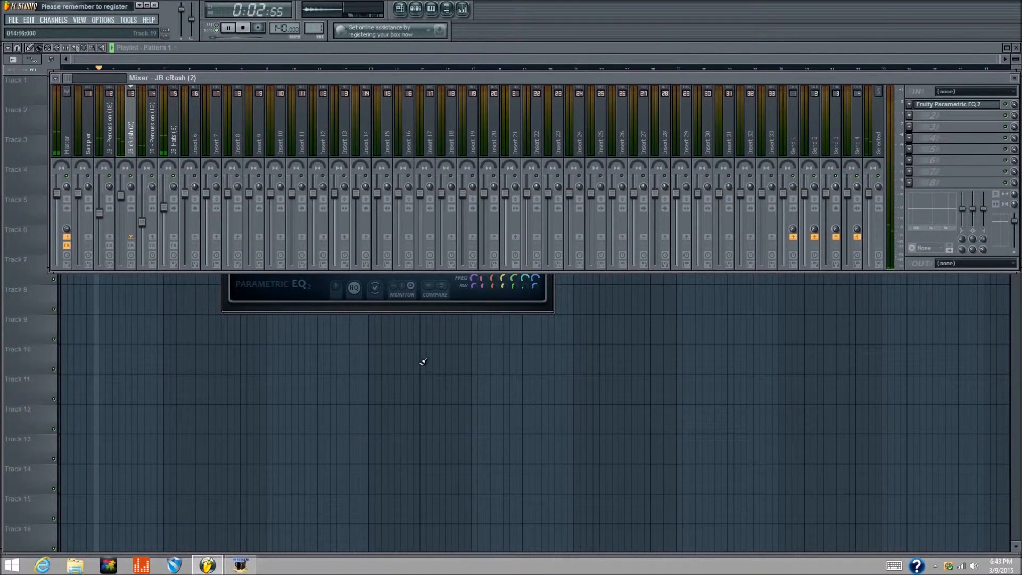
key("space")
left_click(109, 245)
left_click(130, 245)
left_click(151, 246)
left_click(173, 246)
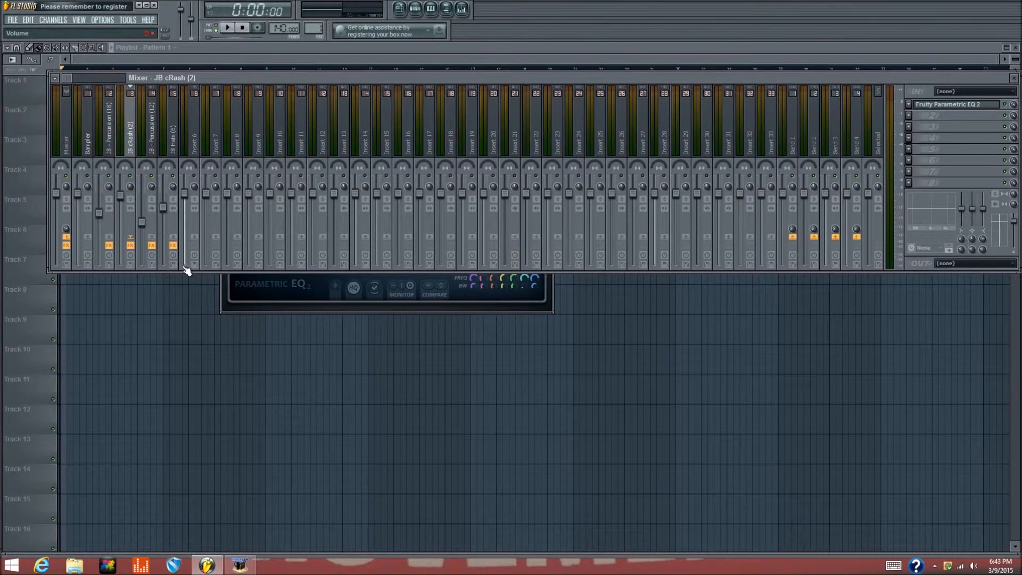
Shift band 7 slightly higher in frequency in the Fruity Parametric EQ 2 of JB - Percussion (18), and close the EQ
left_click(489, 308)
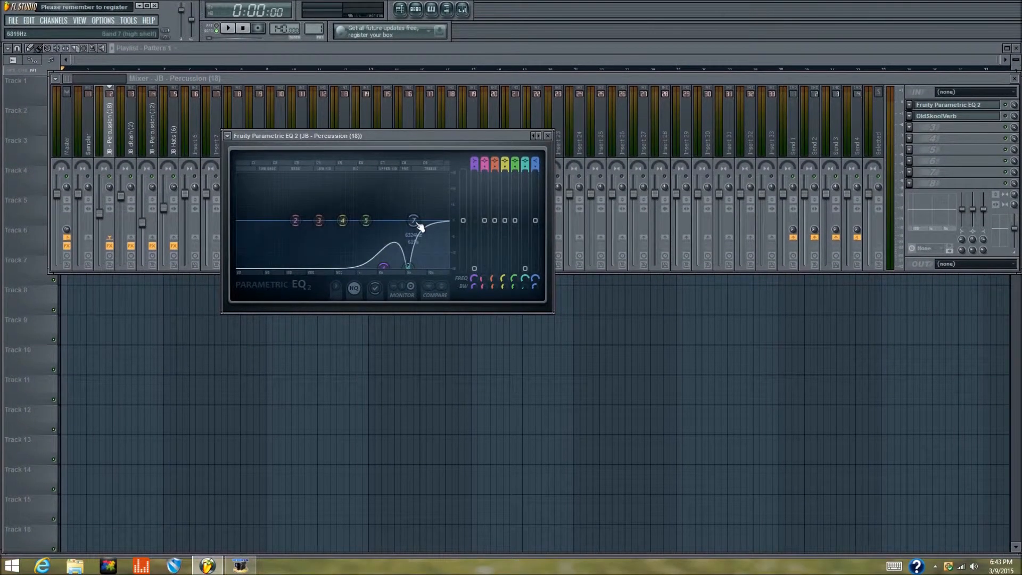
mouse_move(415, 220)
left_mouse_down()
mouse_move(413, 201)
mouse_move(366, 205)
mouse_move(369, 219)
mouse_move(422, 219)
left_mouse_up()
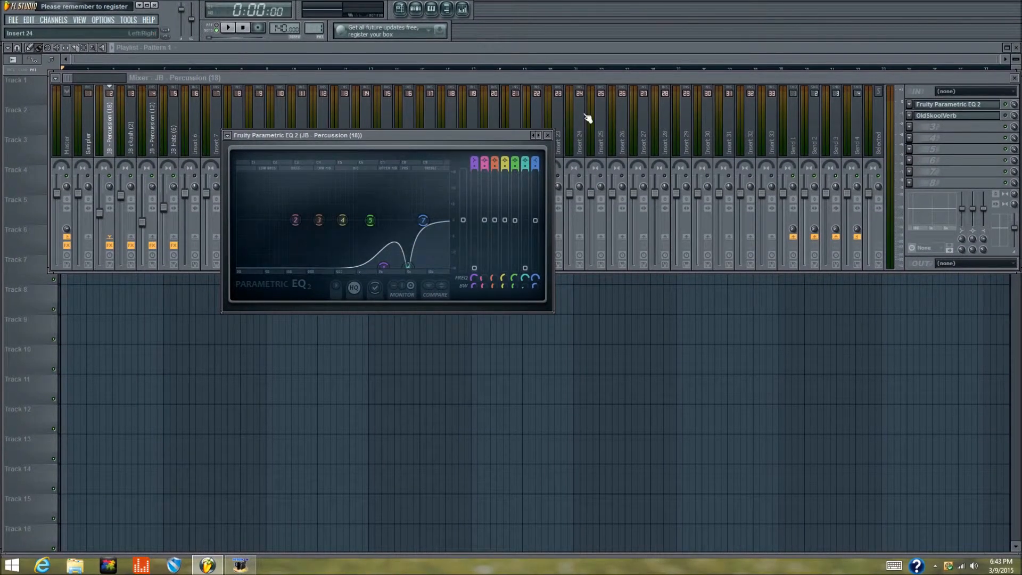
left_click(547, 135)
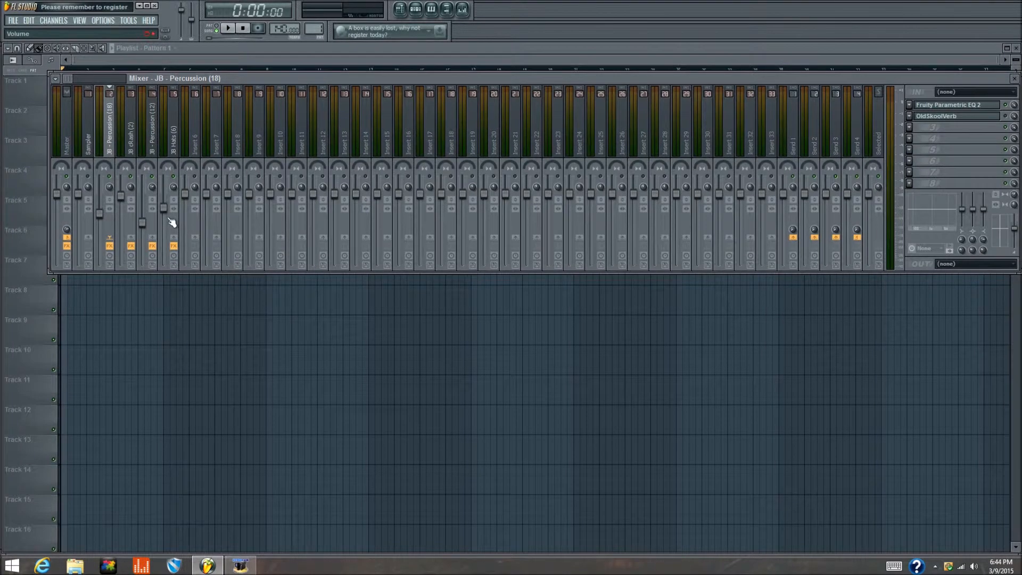
Bypass the effect slots on the percussion, crash and hat tracks, and play the pattern to hear the unprocessed sound
left_click(152, 246)
left_click(131, 246)
left_click(110, 246)
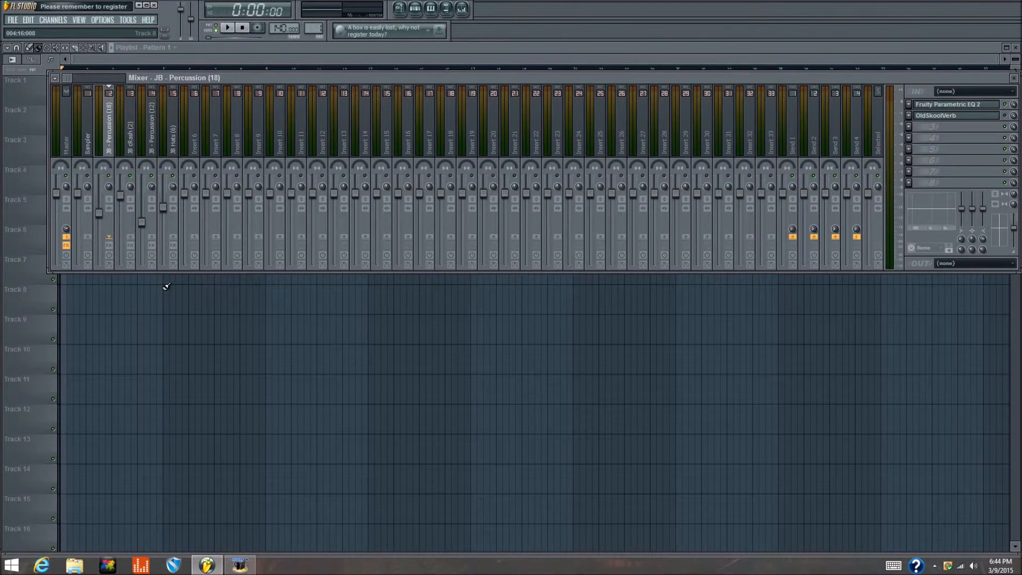
key("space")
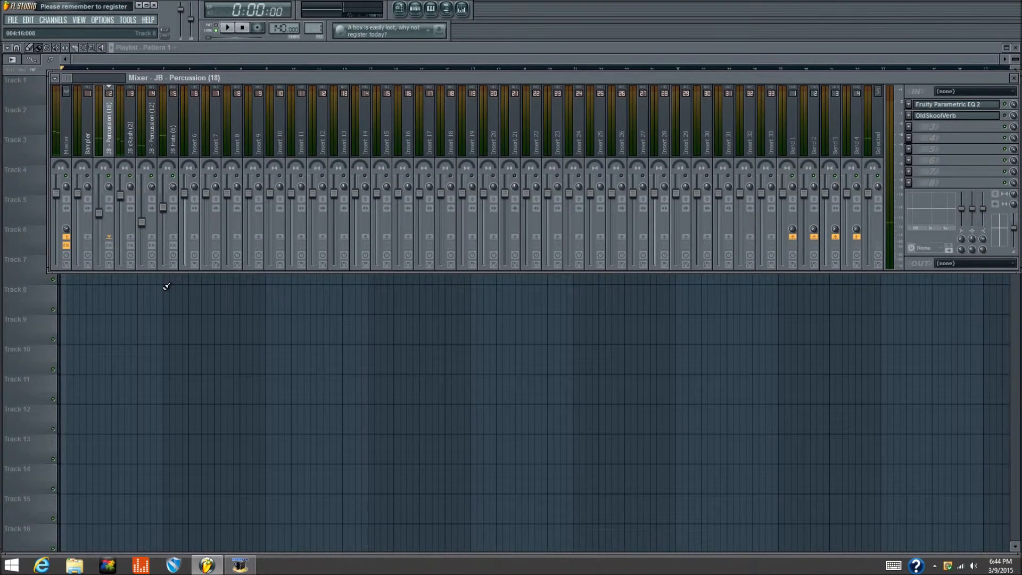
key("space")
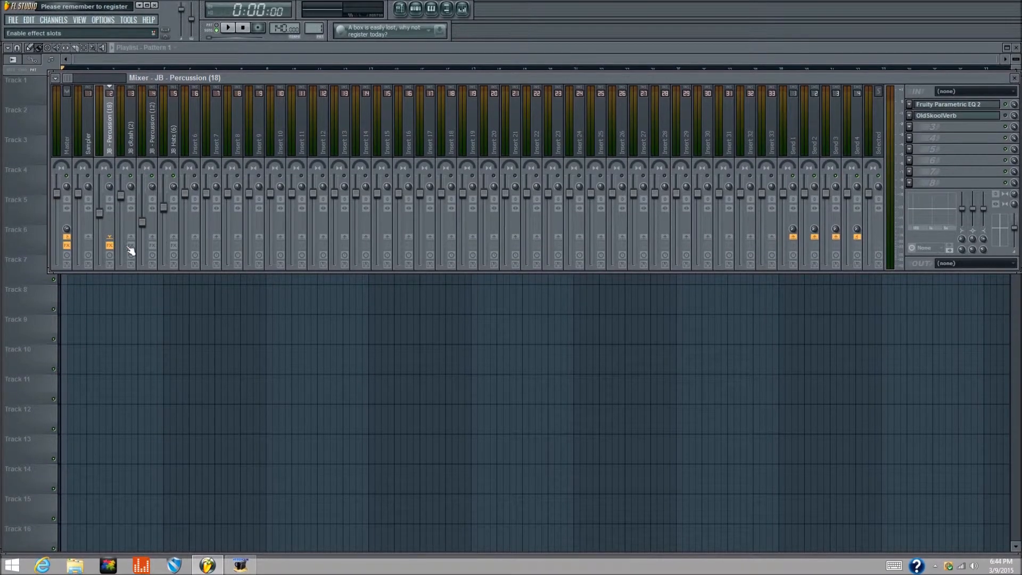
Play the pattern with all four tracks' effects enabled and select the Master track while listening
key("space")
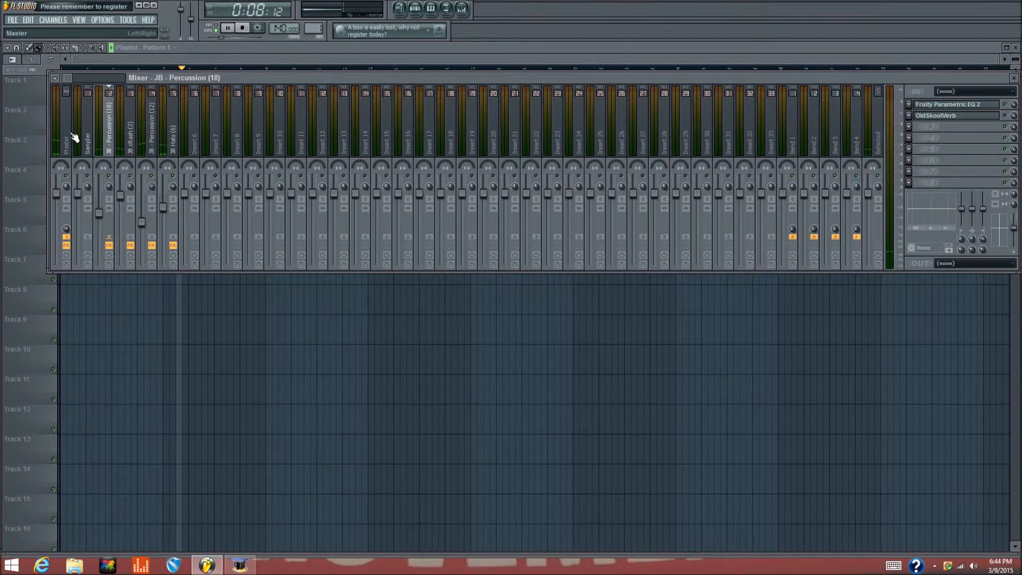
left_click(72, 134)
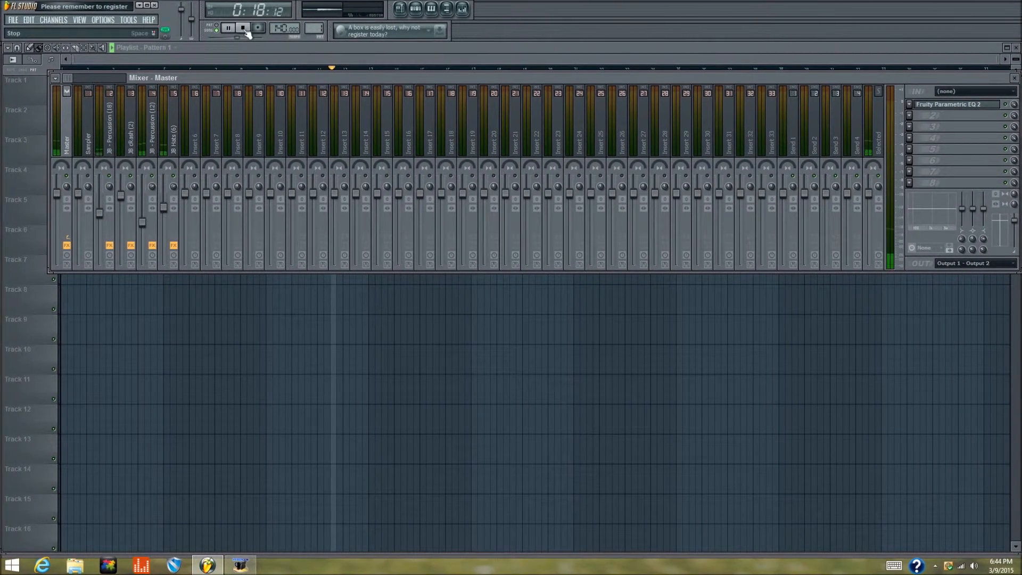
left_click(246, 30)
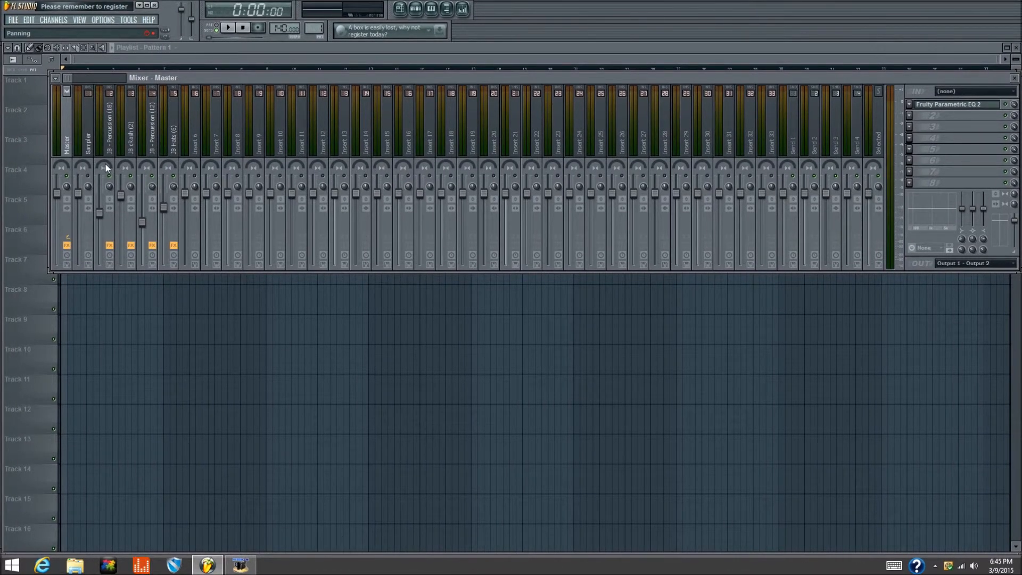
Adjust the panning of JB - Percussion (18) and JB Hats (6), pan JB - Percussion (12) about 23% right, and play the pattern
left_click(105, 168)
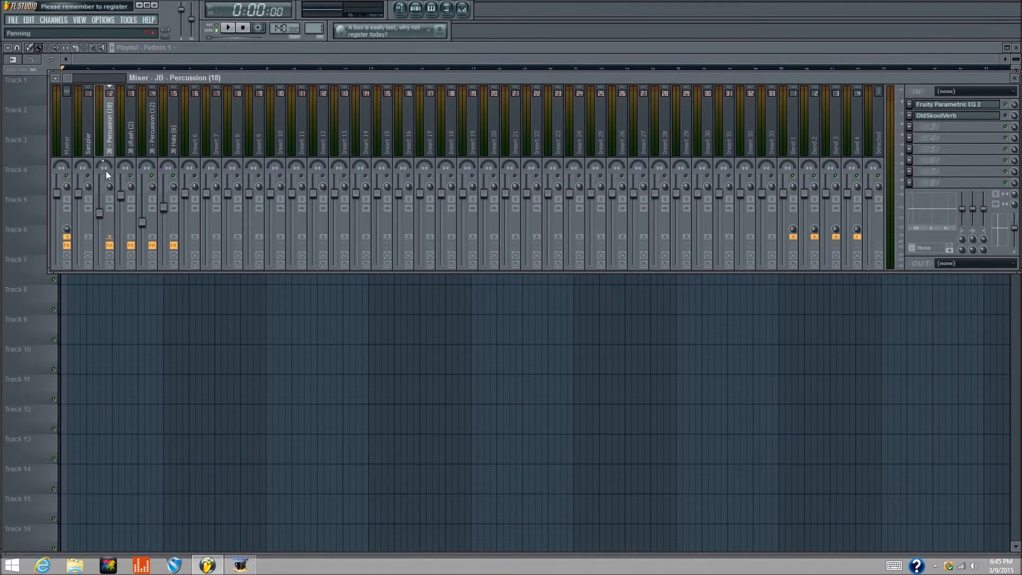
left_click(148, 167)
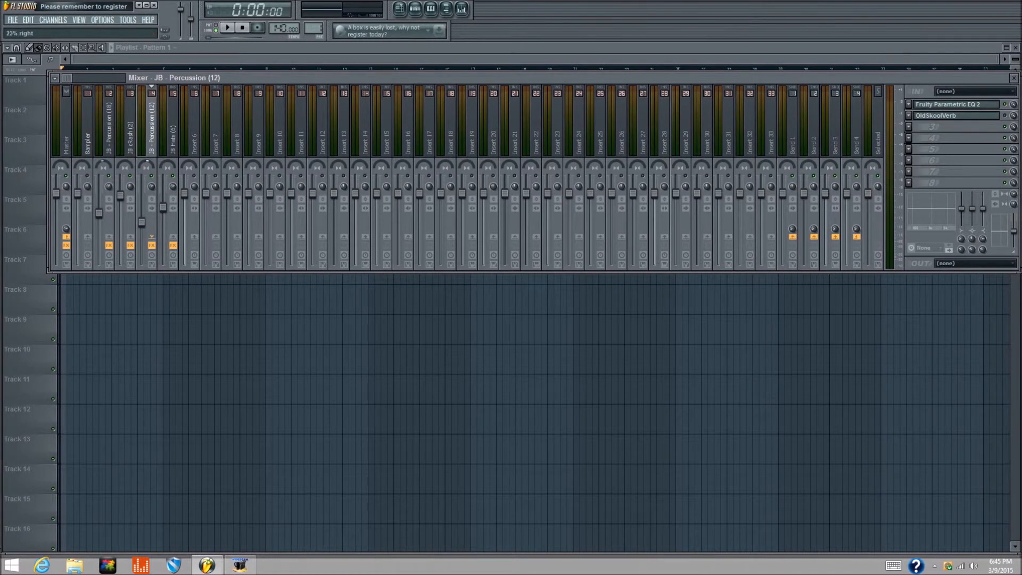
left_click_drag(148, 168, 168, 163)
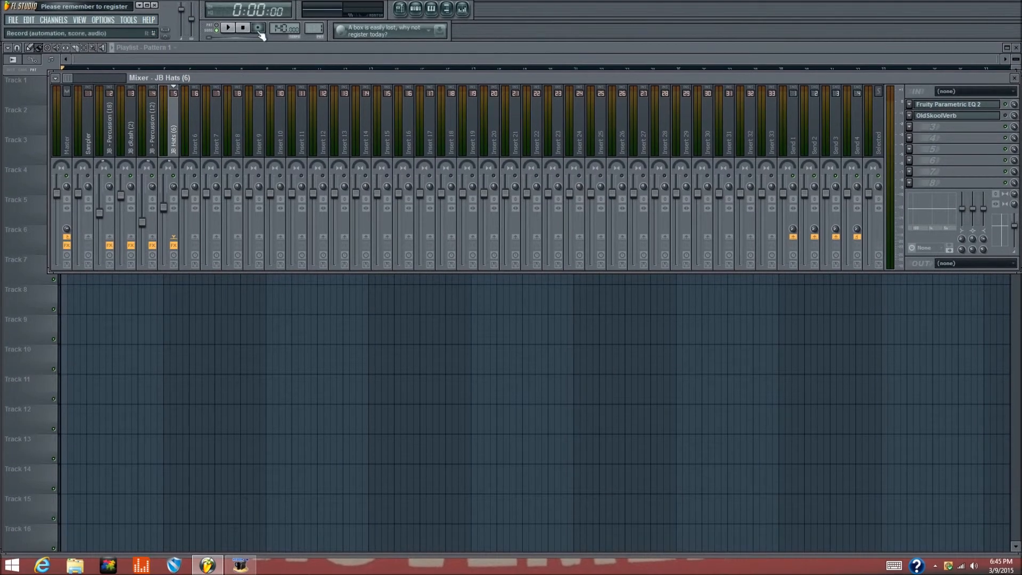
left_click(228, 30)
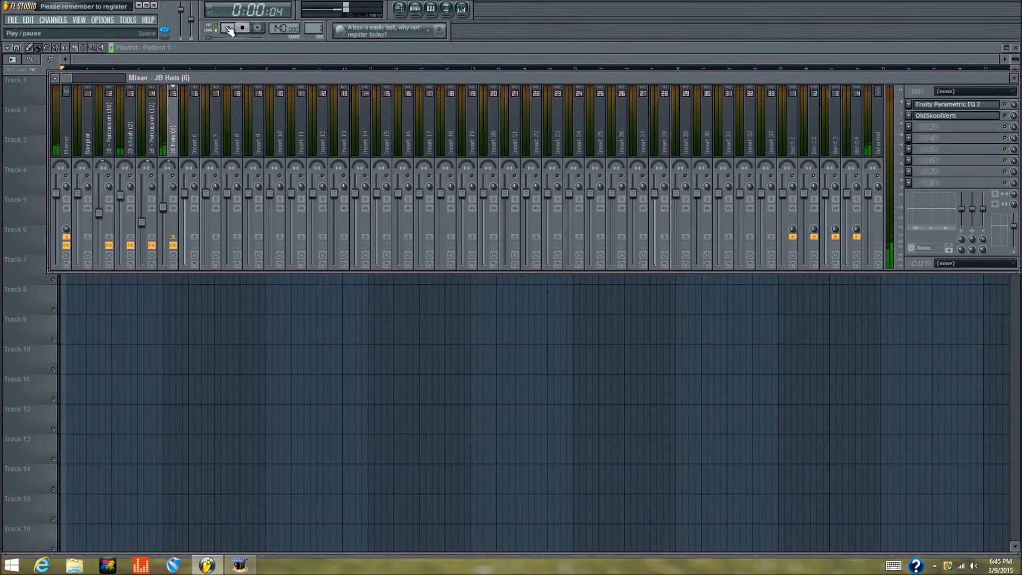